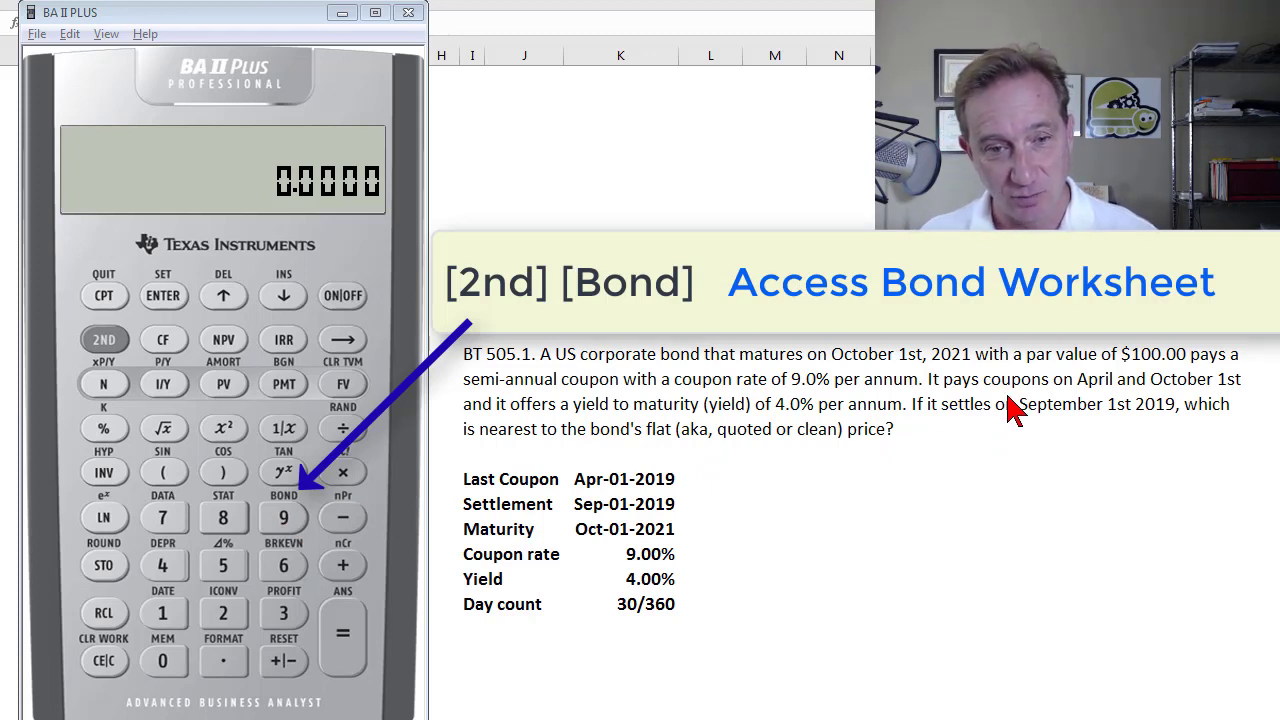
Open the Bond worksheet and set the settlement date (SDT) to September 1, 2019, entered as 9.0119.
{"action": "left_click", "coordinate": [97, 348]}
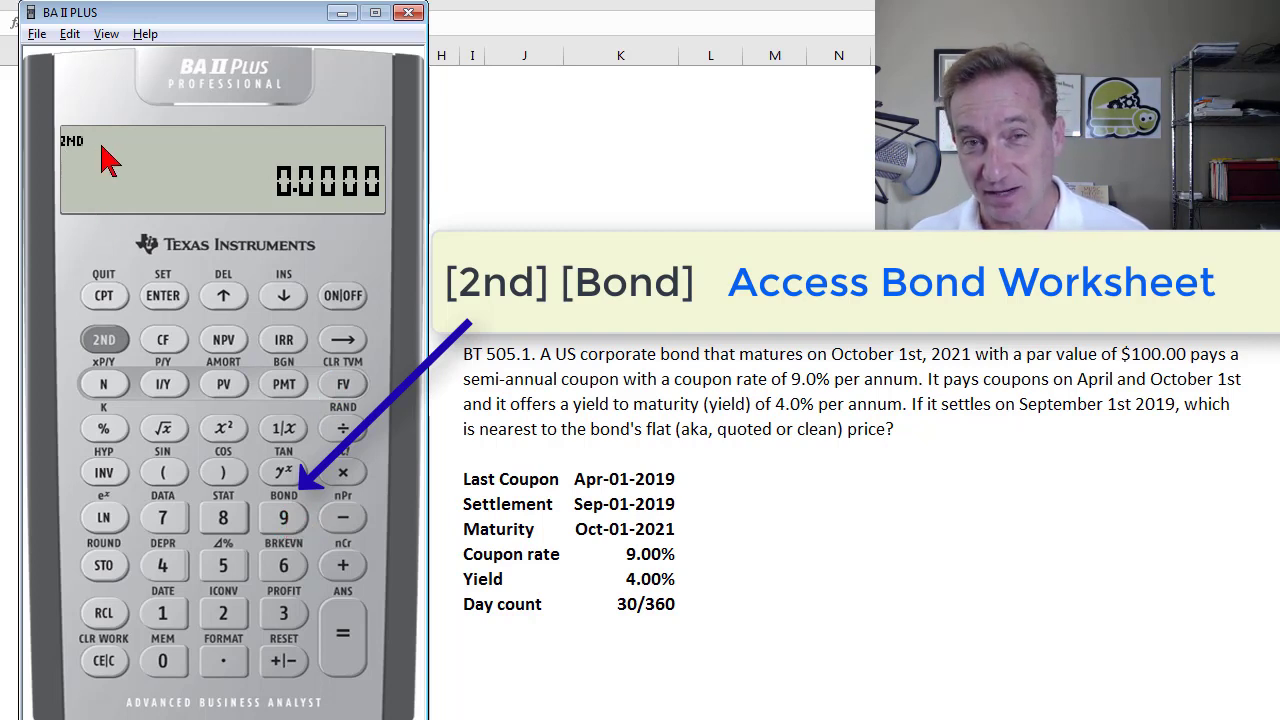
{"action": "left_click", "coordinate": [284, 518]}
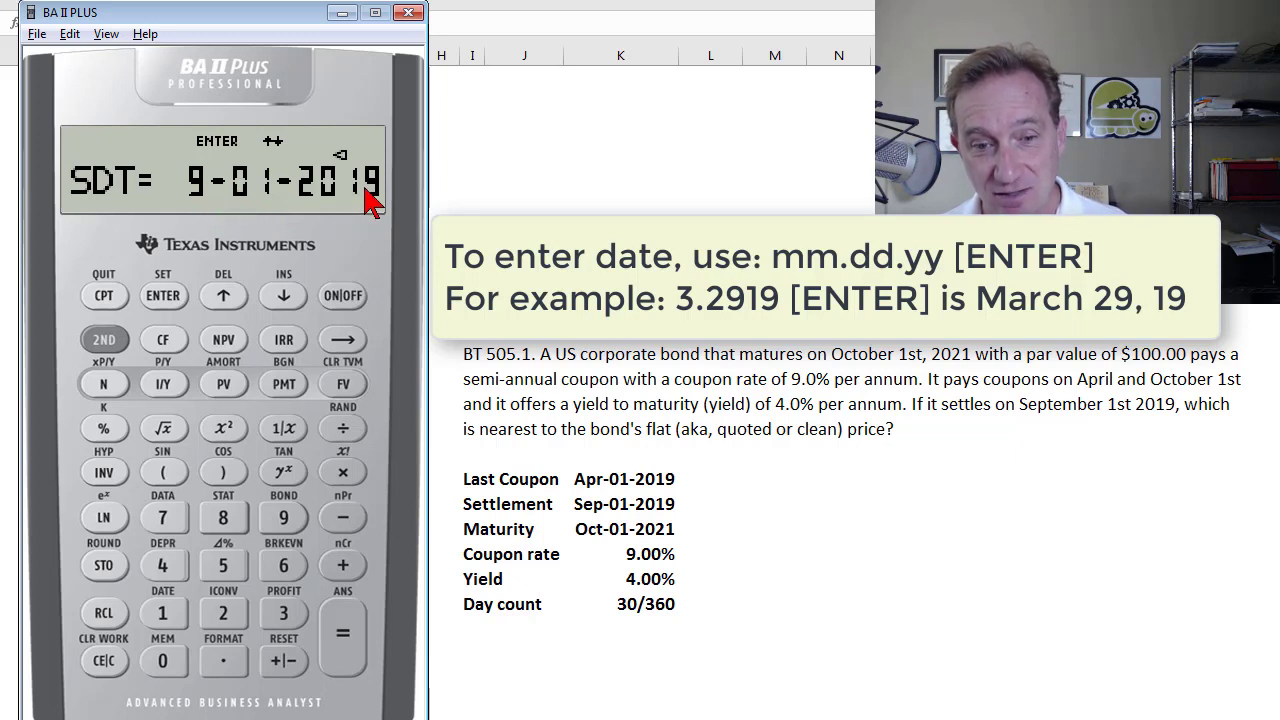
{"action": "left_click", "coordinate": [290, 520]}
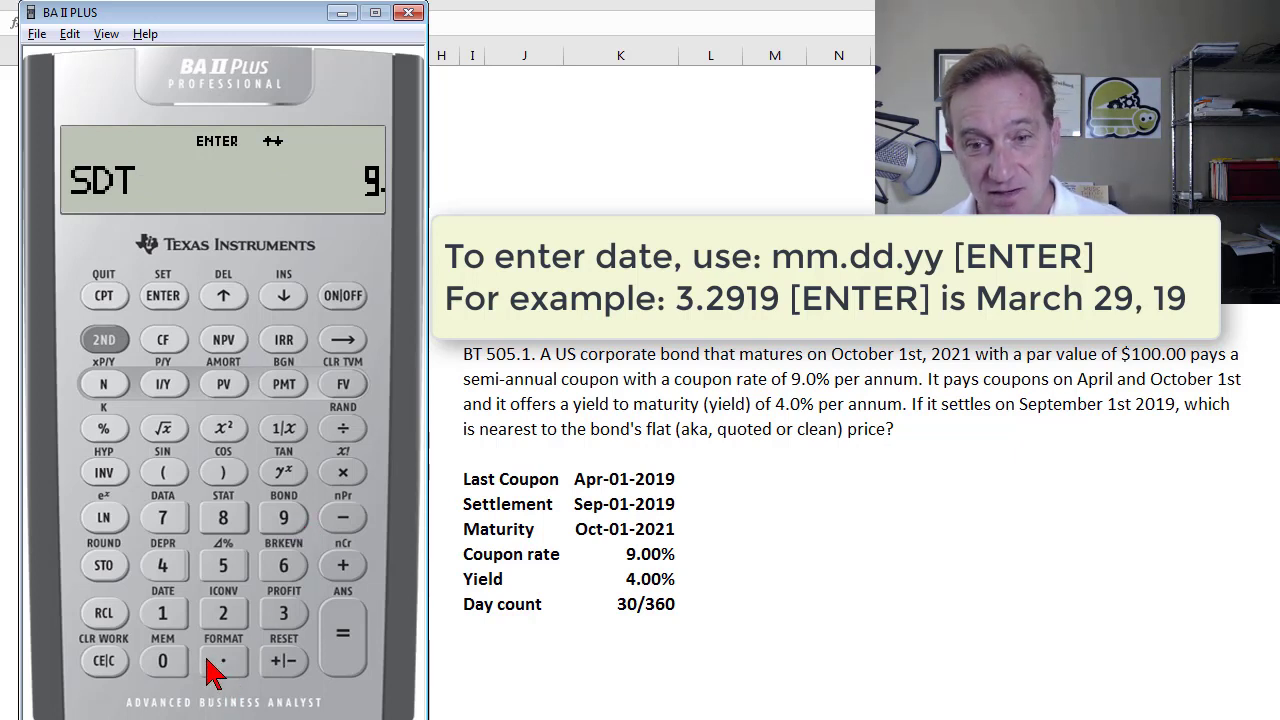
{"action": "left_click", "coordinate": [180, 677]}
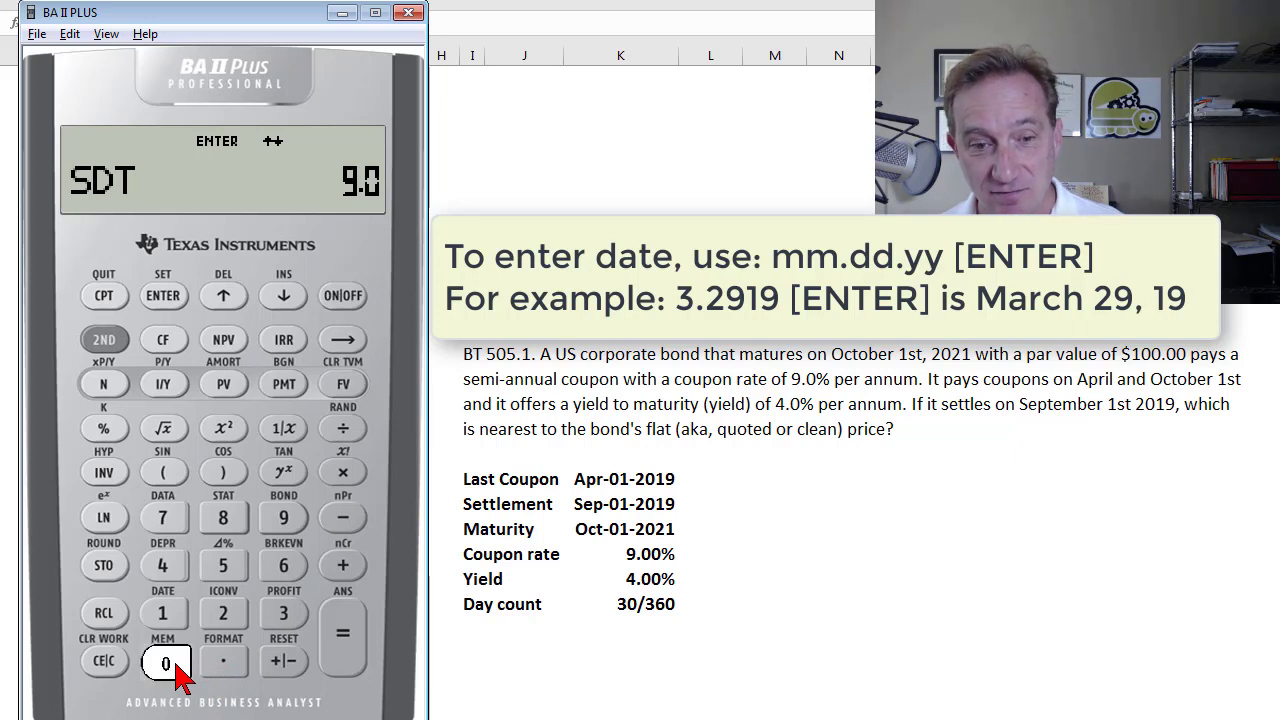
{"action": "left_click", "coordinate": [170, 630]}
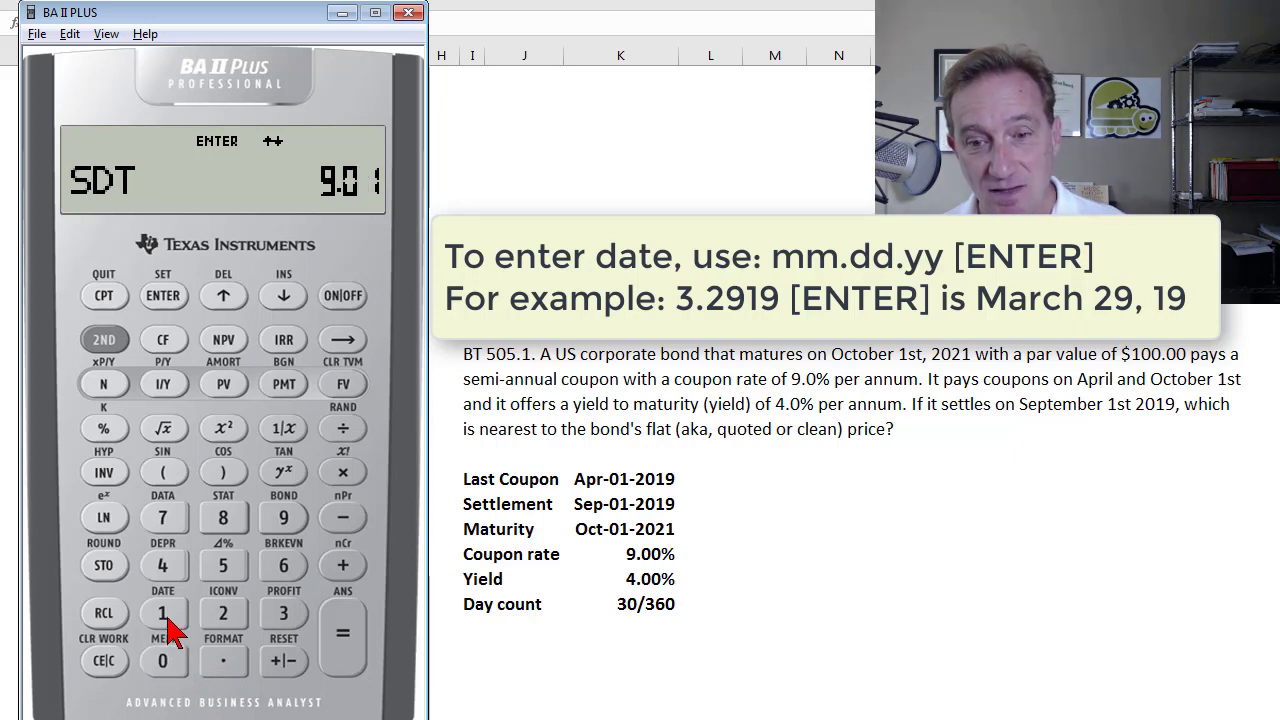
{"action": "left_click", "coordinate": [168, 624]}
{"action": "left_click", "coordinate": [285, 518]}
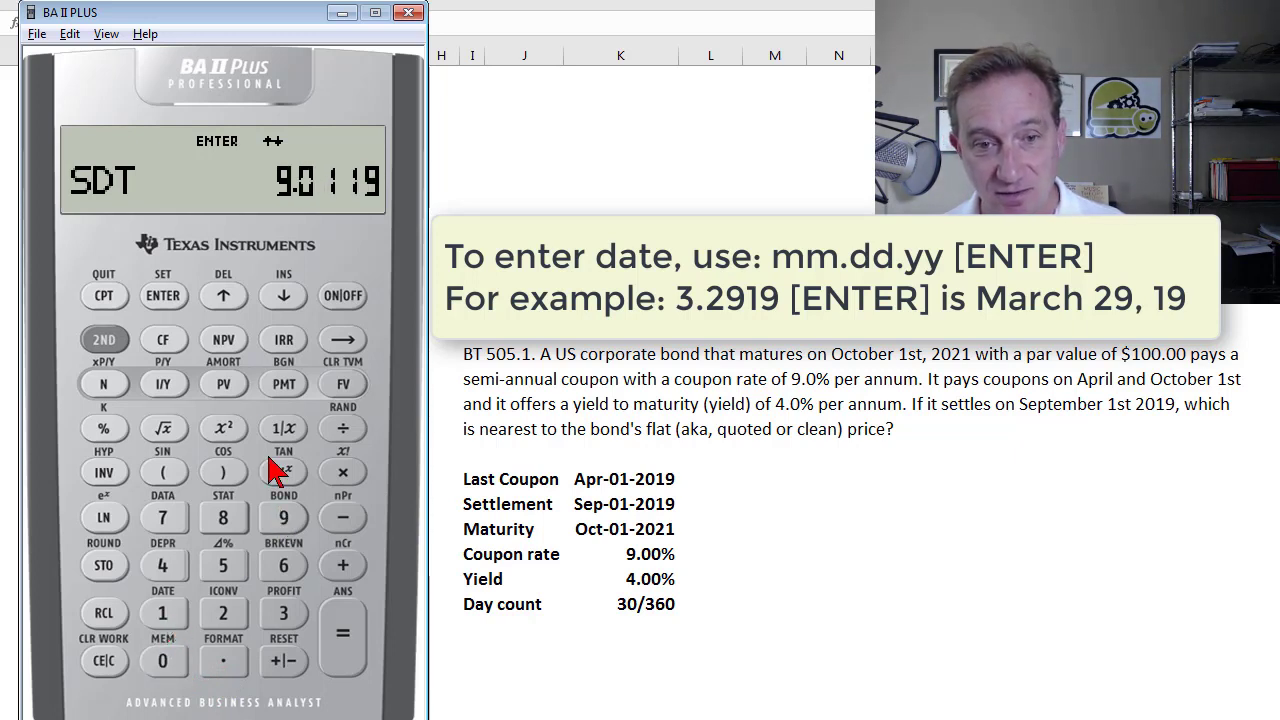
{"action": "left_click", "coordinate": [177, 300]}
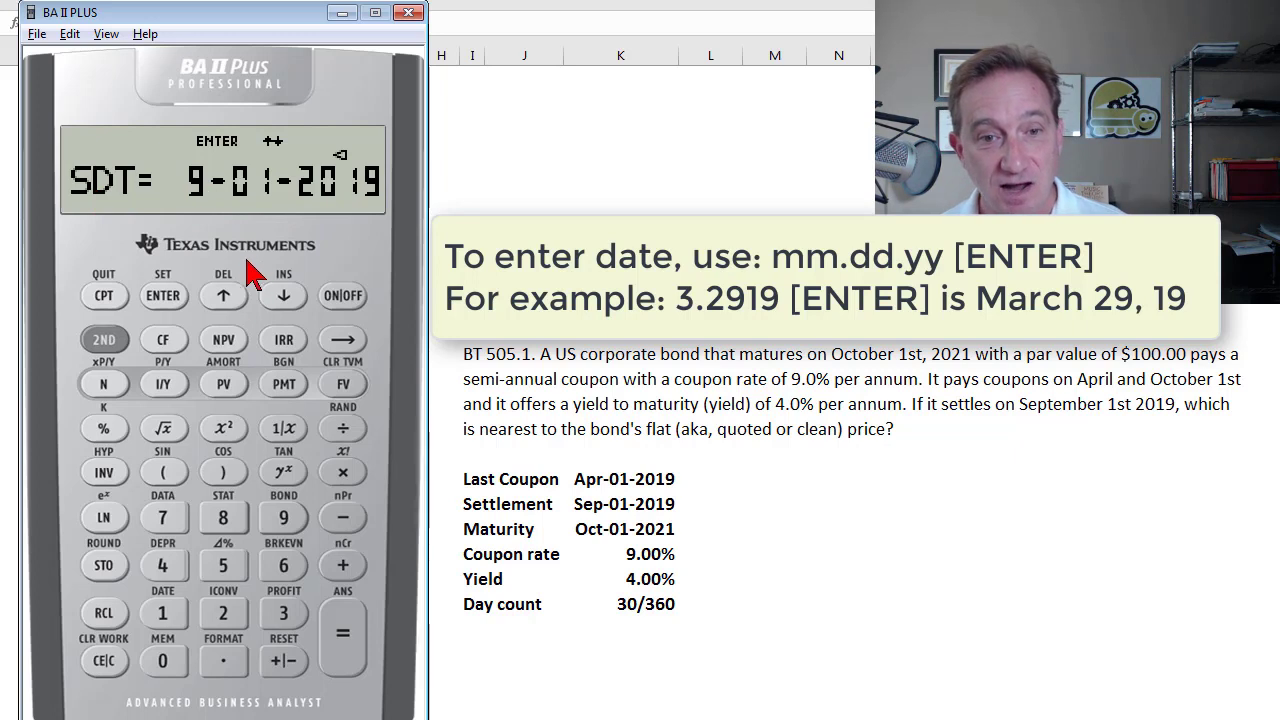
Set the bond's annual coupon rate (CPN) to 9 percent.
{"action": "left_click", "coordinate": [284, 298]}
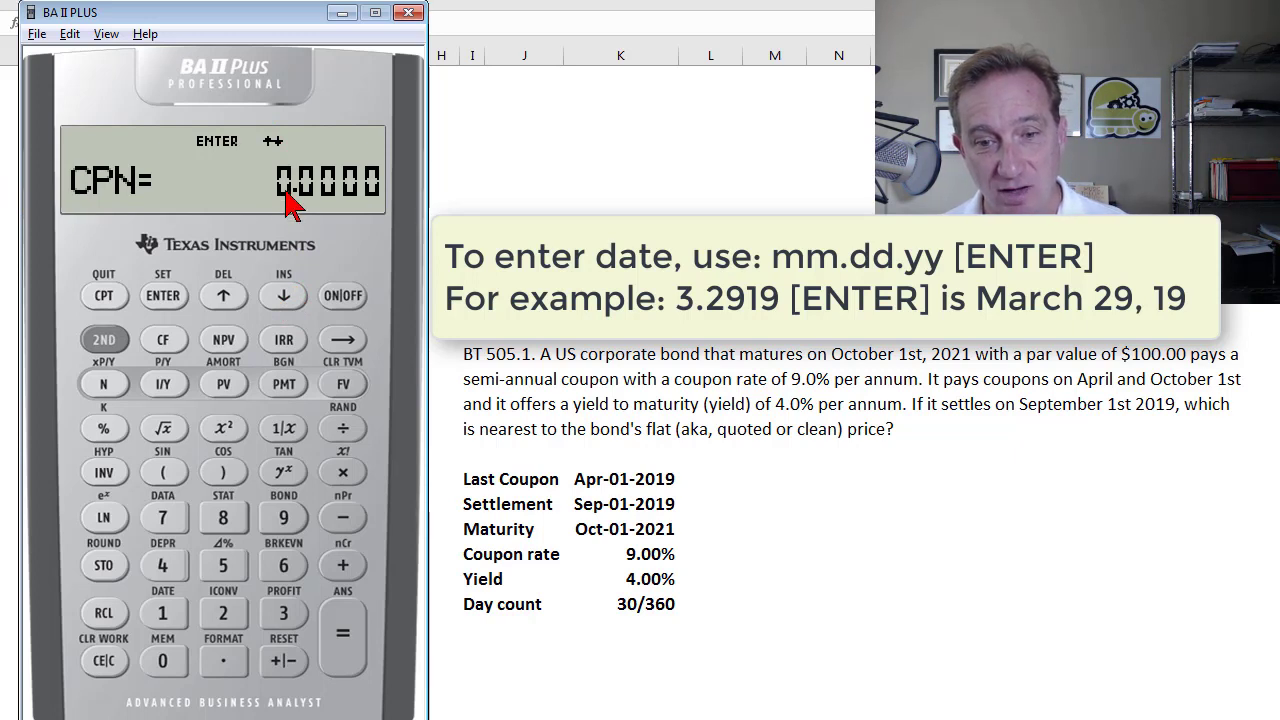
{"action": "left_click", "coordinate": [283, 522]}
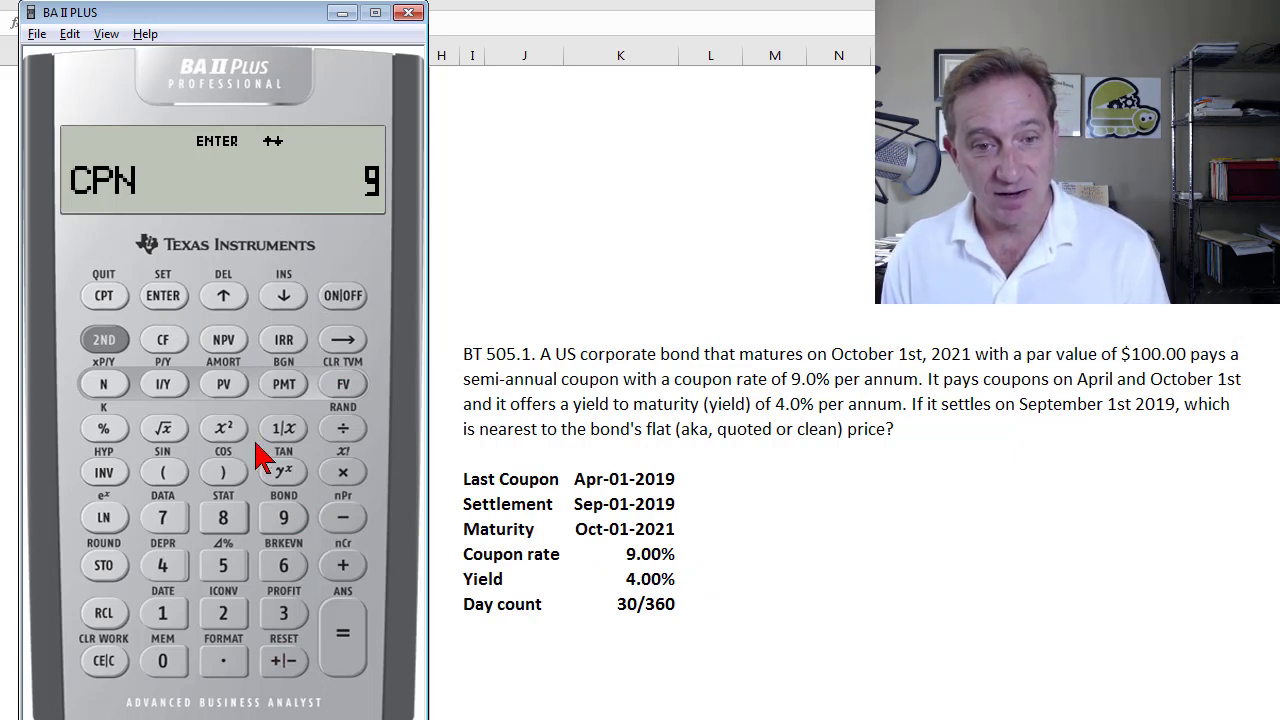
{"action": "left_click", "coordinate": [166, 306]}
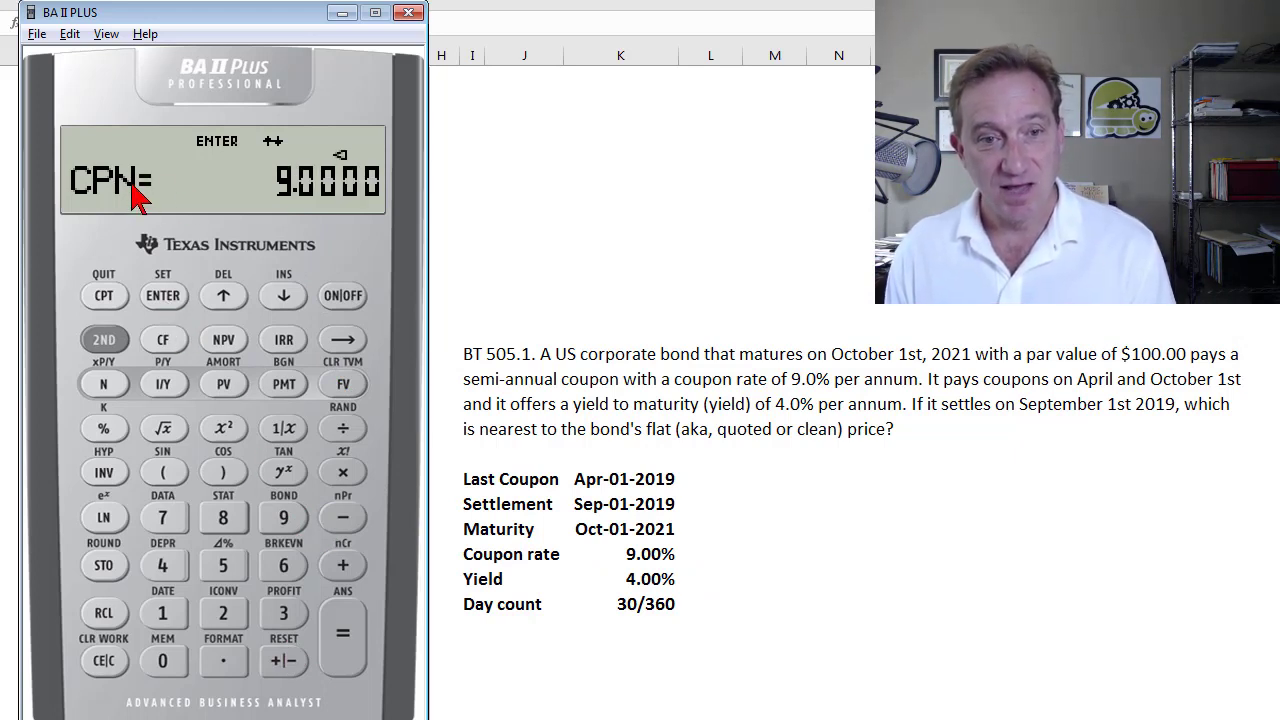
Set the redemption date (RDT) to October 1, 2021, entered as 10.0121, and advance past the redemption value to the day-count setting.
{"action": "left_click", "coordinate": [284, 298]}
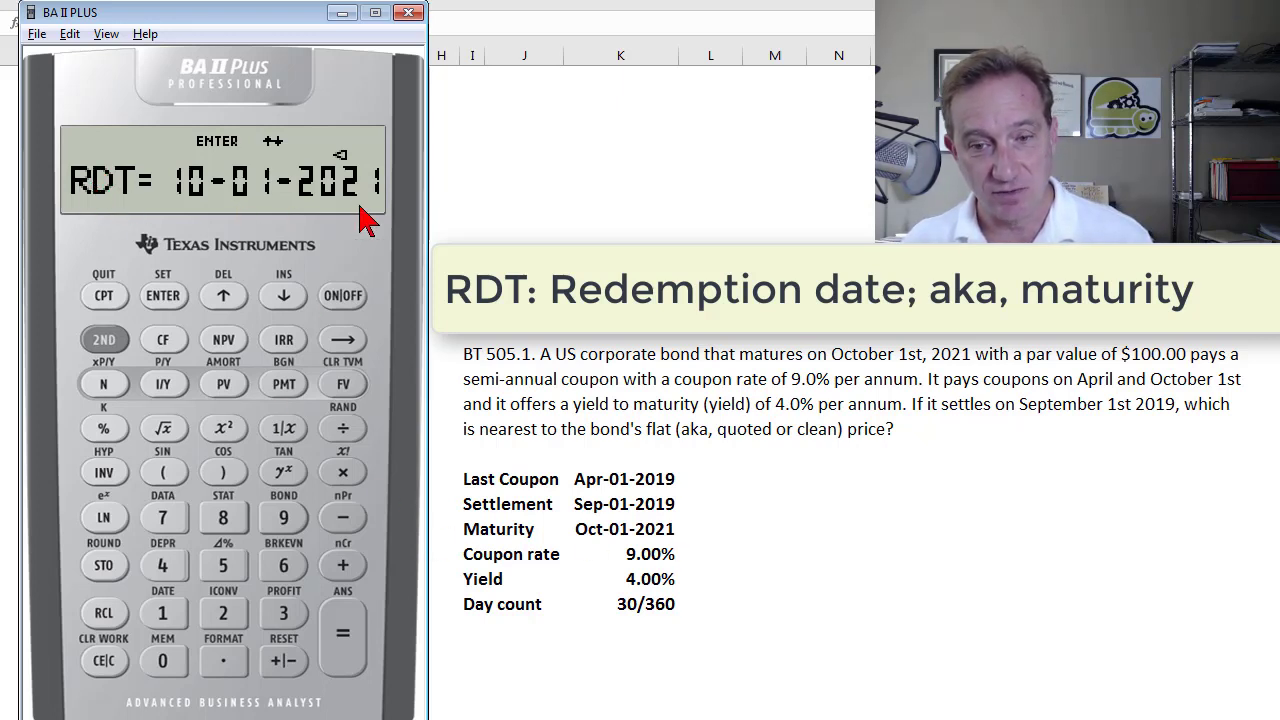
{"action": "left_click", "coordinate": [178, 625]}
{"action": "left_click", "coordinate": [171, 673]}
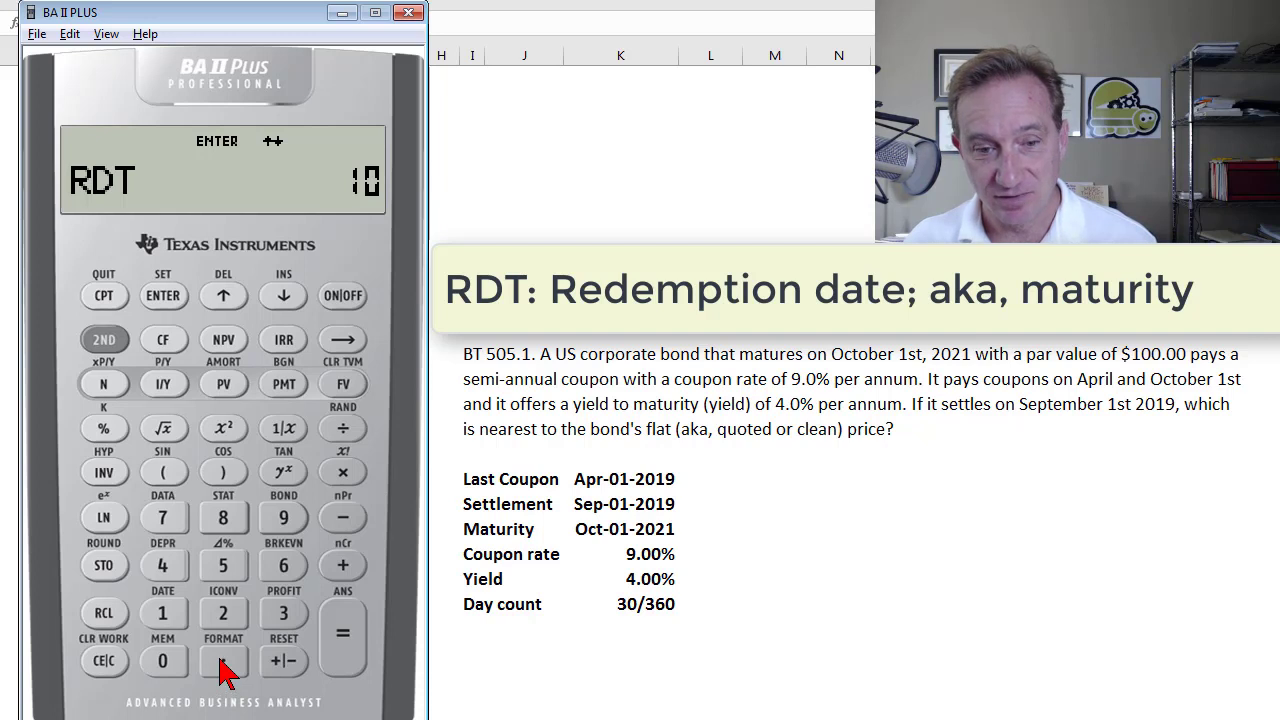
{"action": "left_click", "coordinate": [224, 668]}
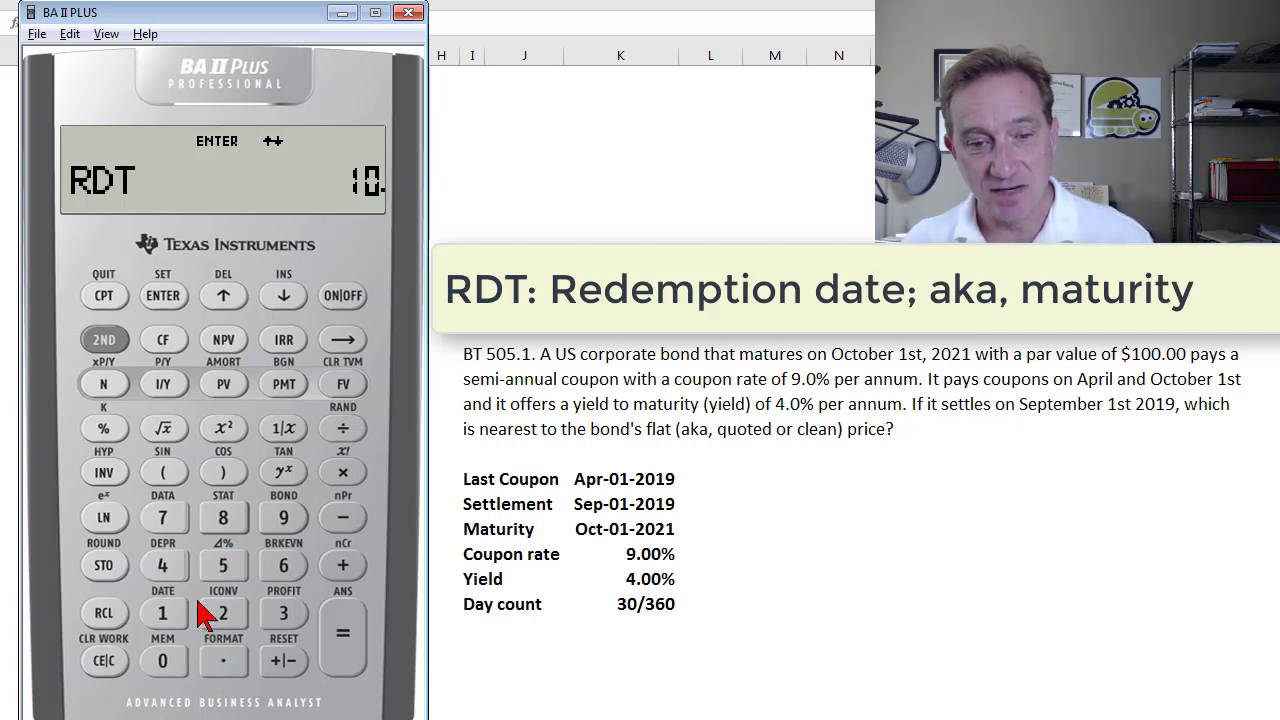
{"action": "left_click", "coordinate": [163, 670]}
{"action": "left_click", "coordinate": [166, 626]}
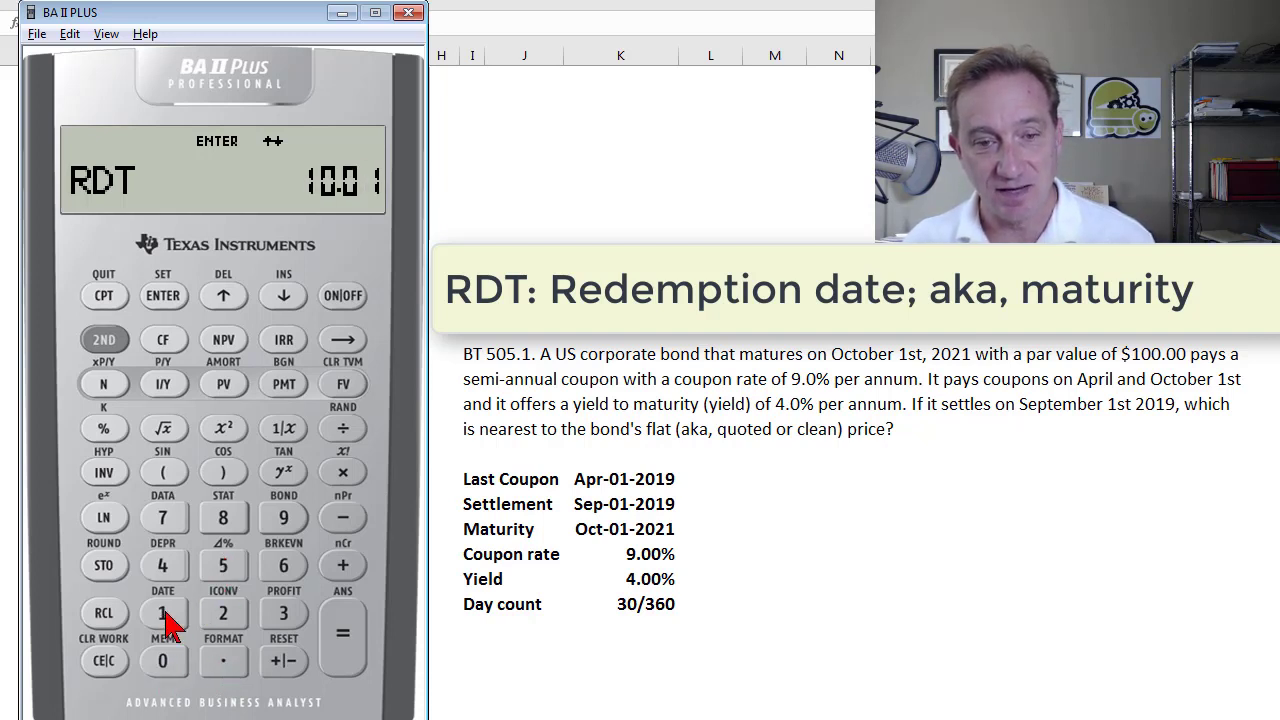
{"action": "left_click", "coordinate": [225, 615]}
{"action": "left_click", "coordinate": [183, 624]}
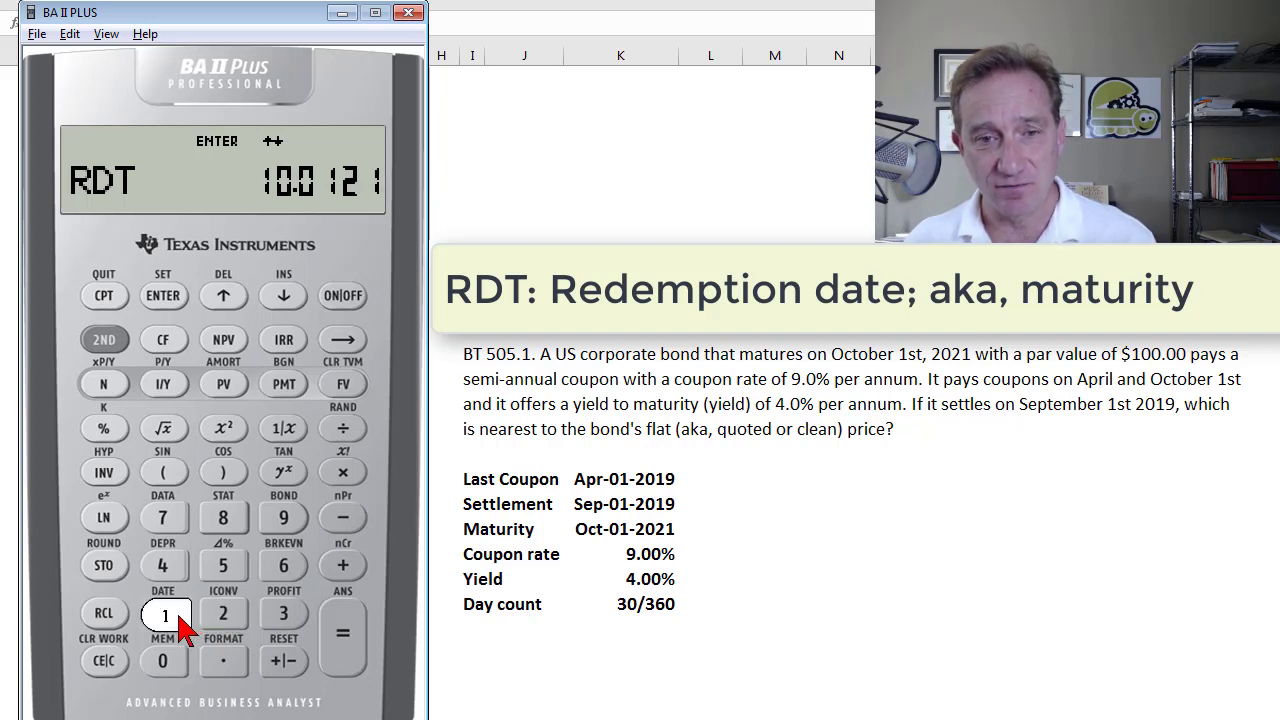
{"action": "left_click", "coordinate": [172, 302]}
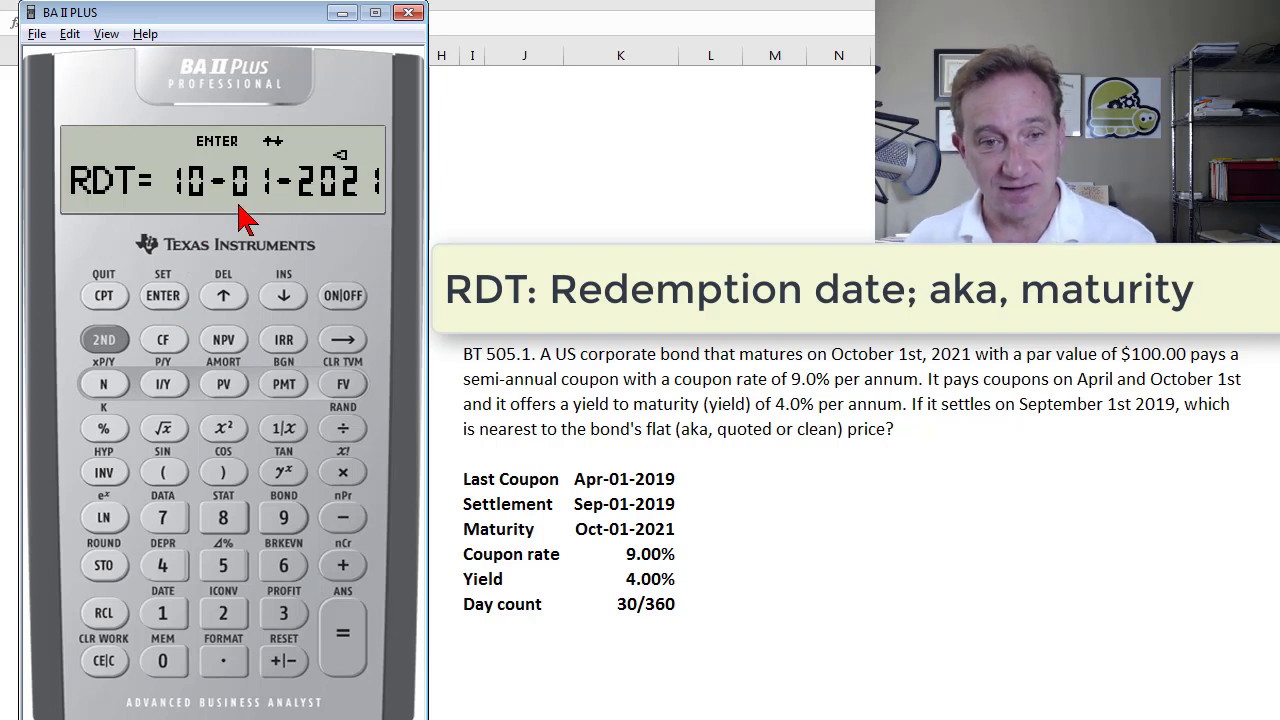
{"action": "left_click", "coordinate": [296, 304]}
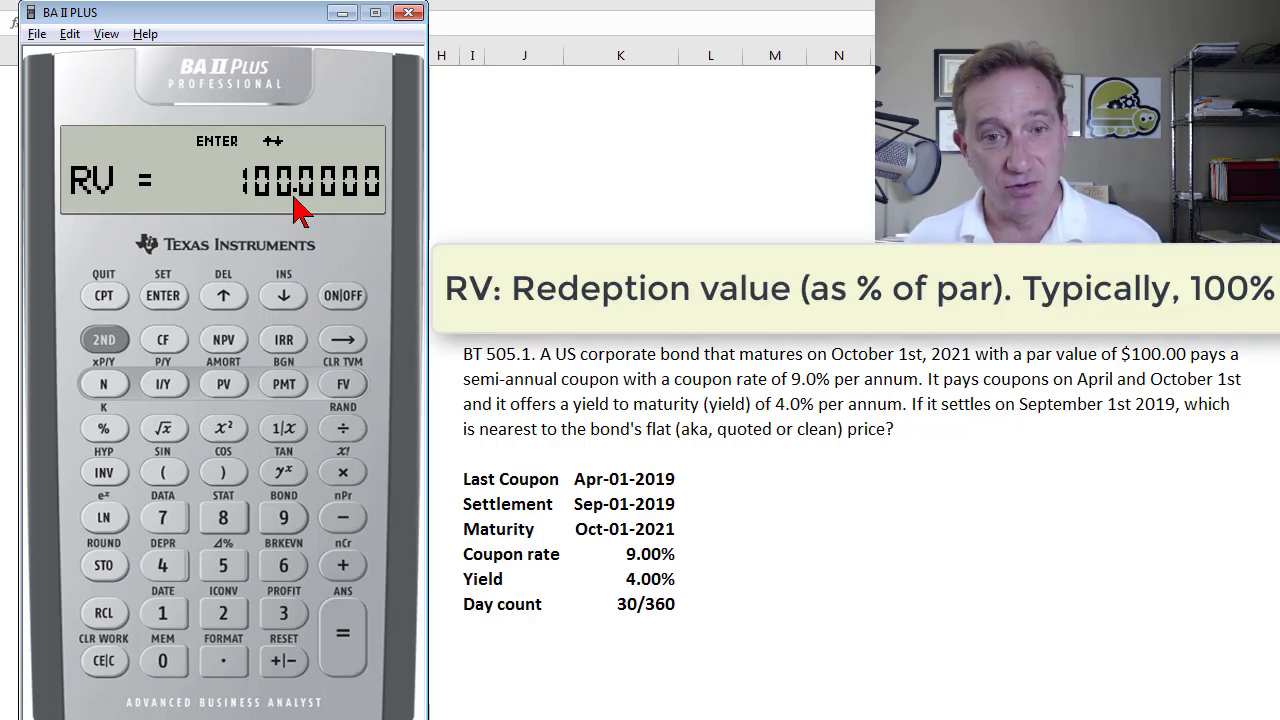
{"action": "left_click", "coordinate": [286, 303]}
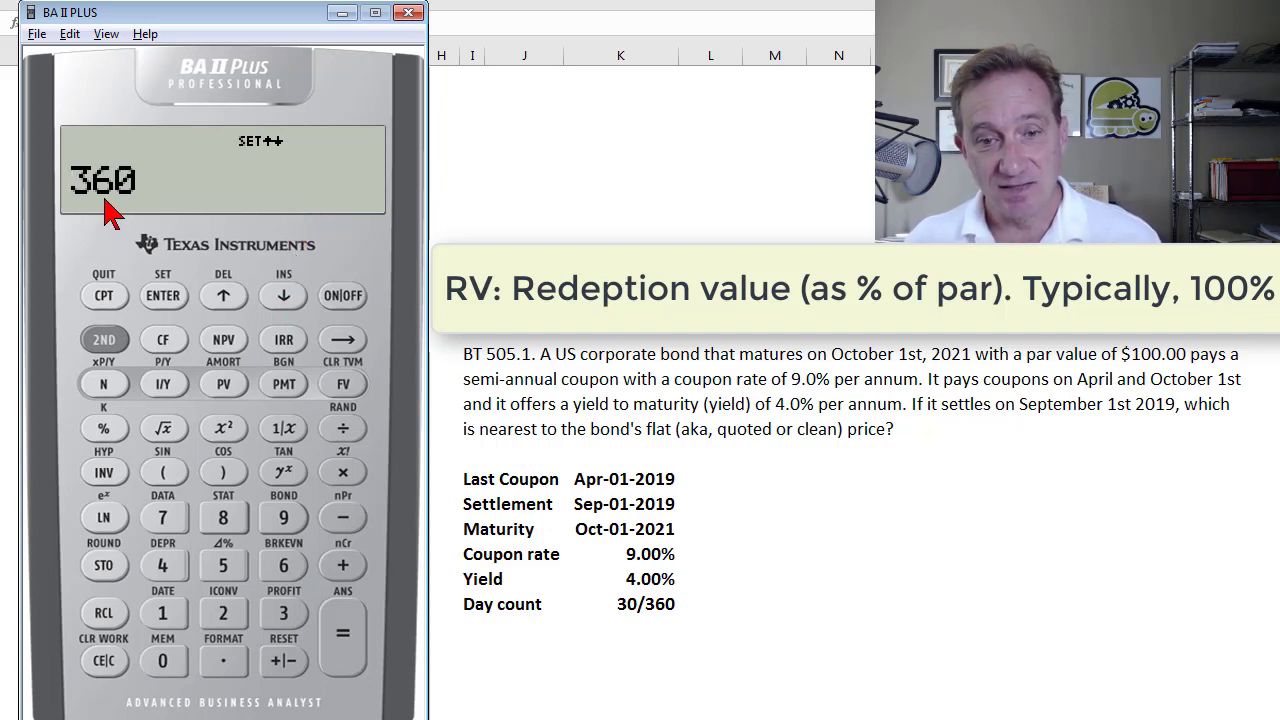
Switch the day-count method to ACT and back to 360.
{"action": "left_click", "coordinate": [108, 341]}
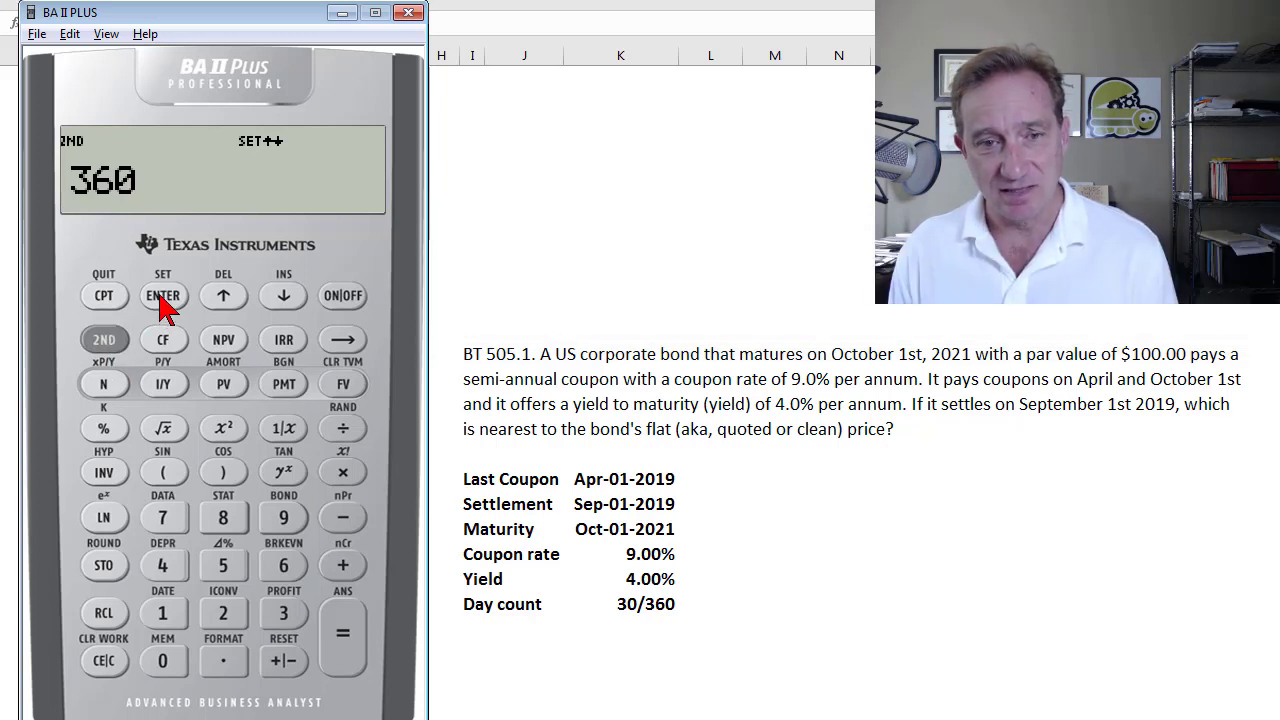
{"action": "left_click", "coordinate": [163, 300]}
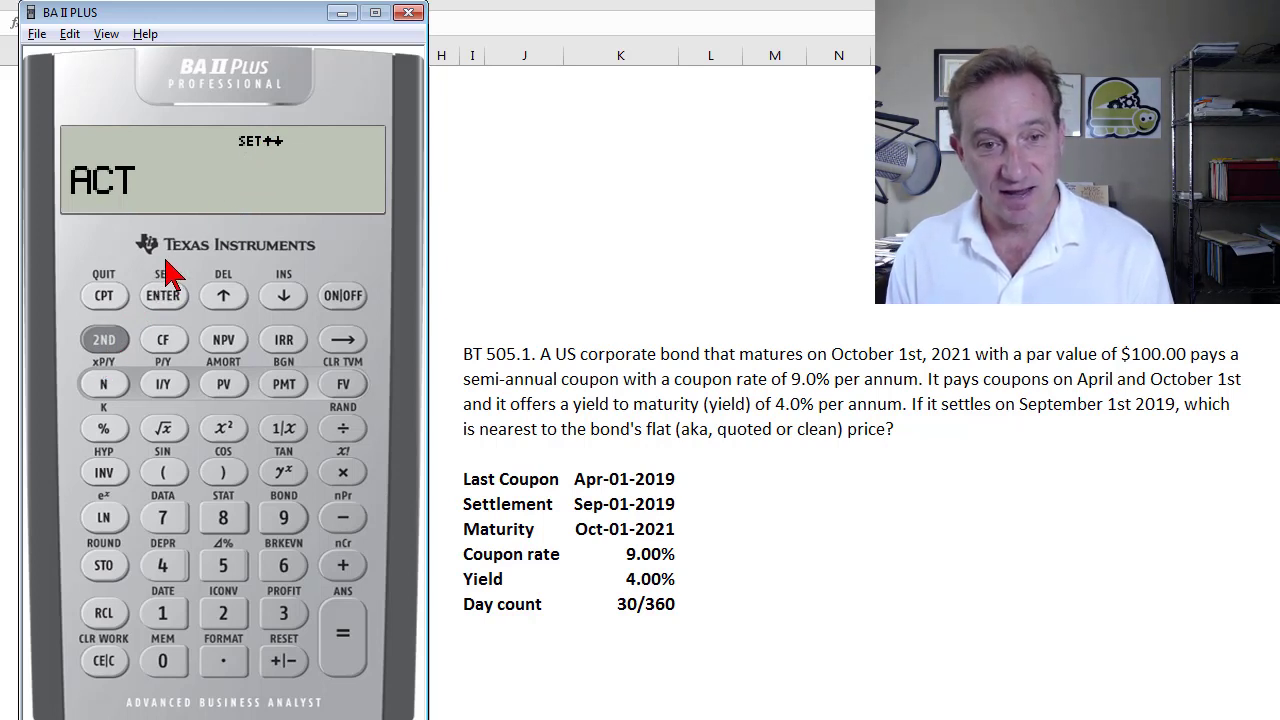
{"action": "left_click", "coordinate": [106, 342]}
{"action": "left_click", "coordinate": [160, 297]}
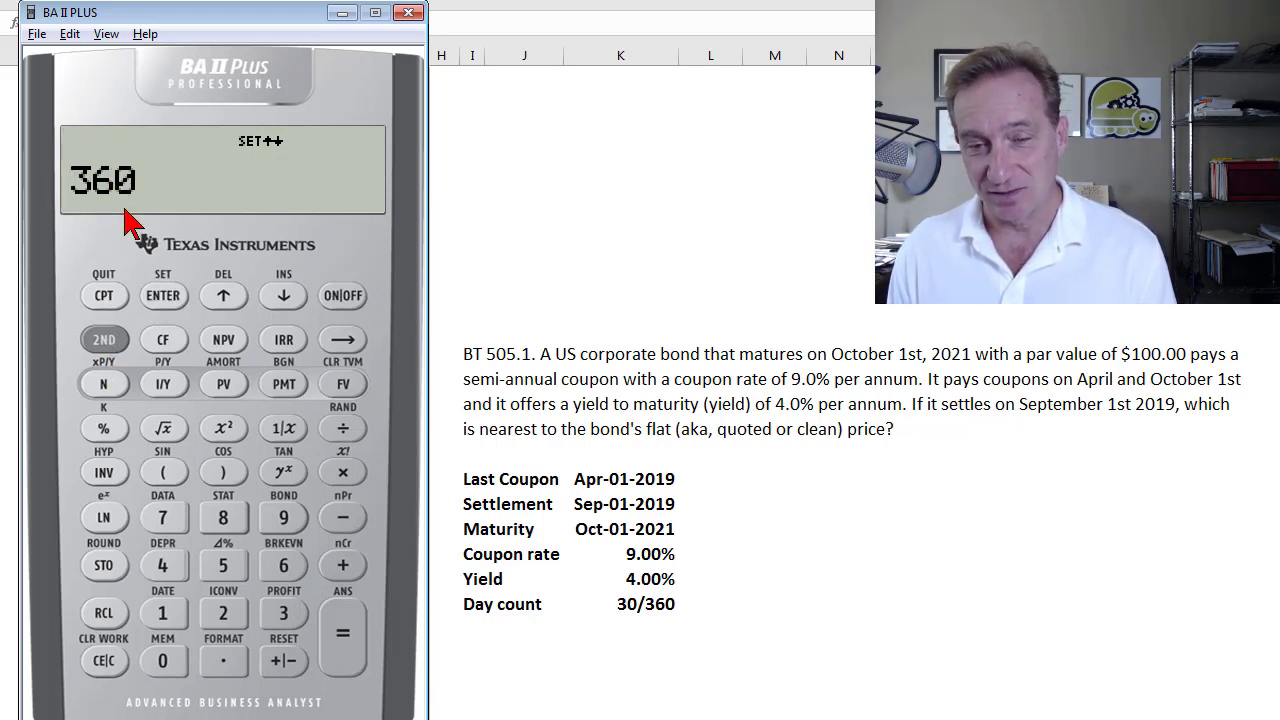
Advance past the coupon frequency setting and set the bond's yield (YLD) to 4 percent.
{"action": "left_click", "coordinate": [284, 296]}
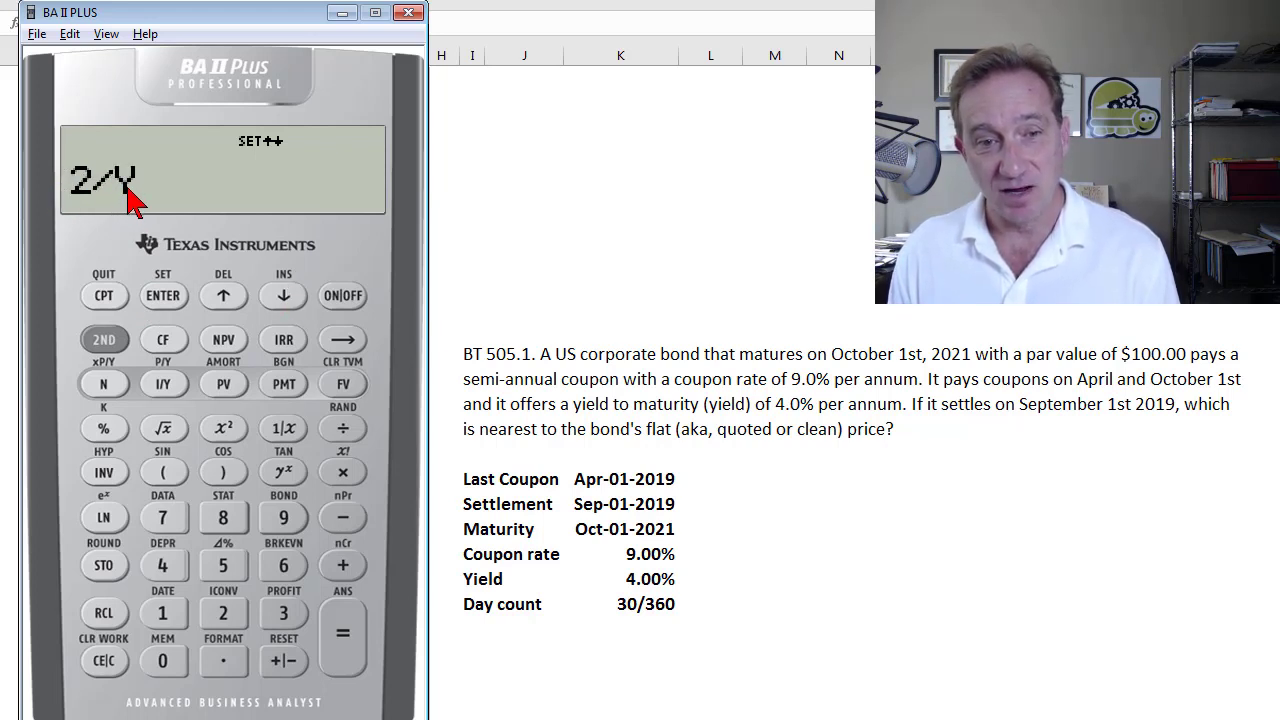
{"action": "left_click", "coordinate": [284, 298]}
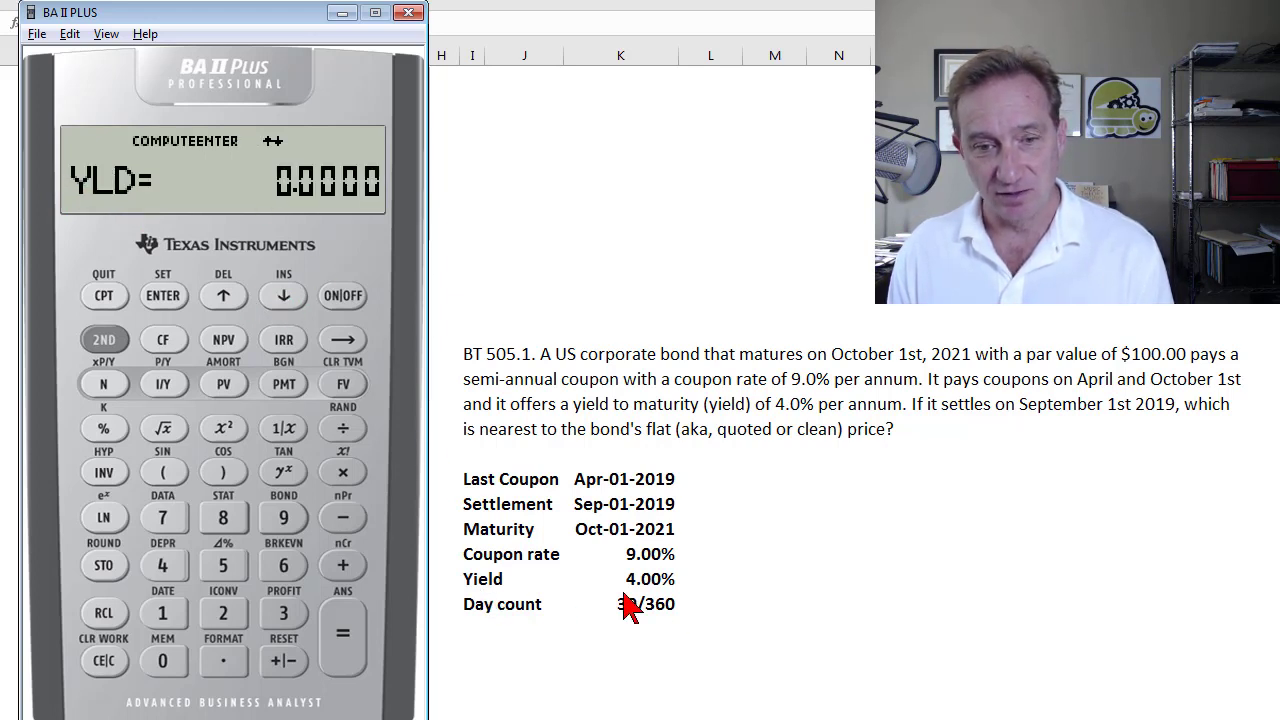
{"action": "left_click", "coordinate": [176, 572]}
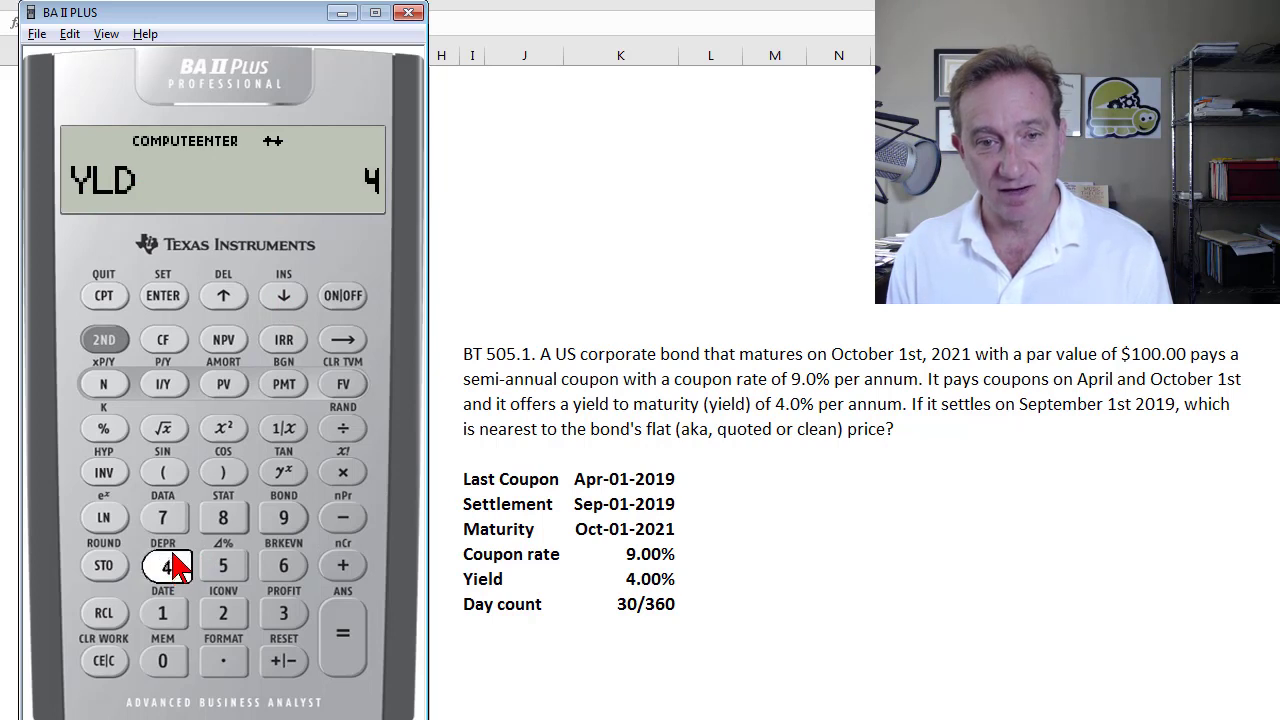
{"action": "left_click", "coordinate": [172, 296]}
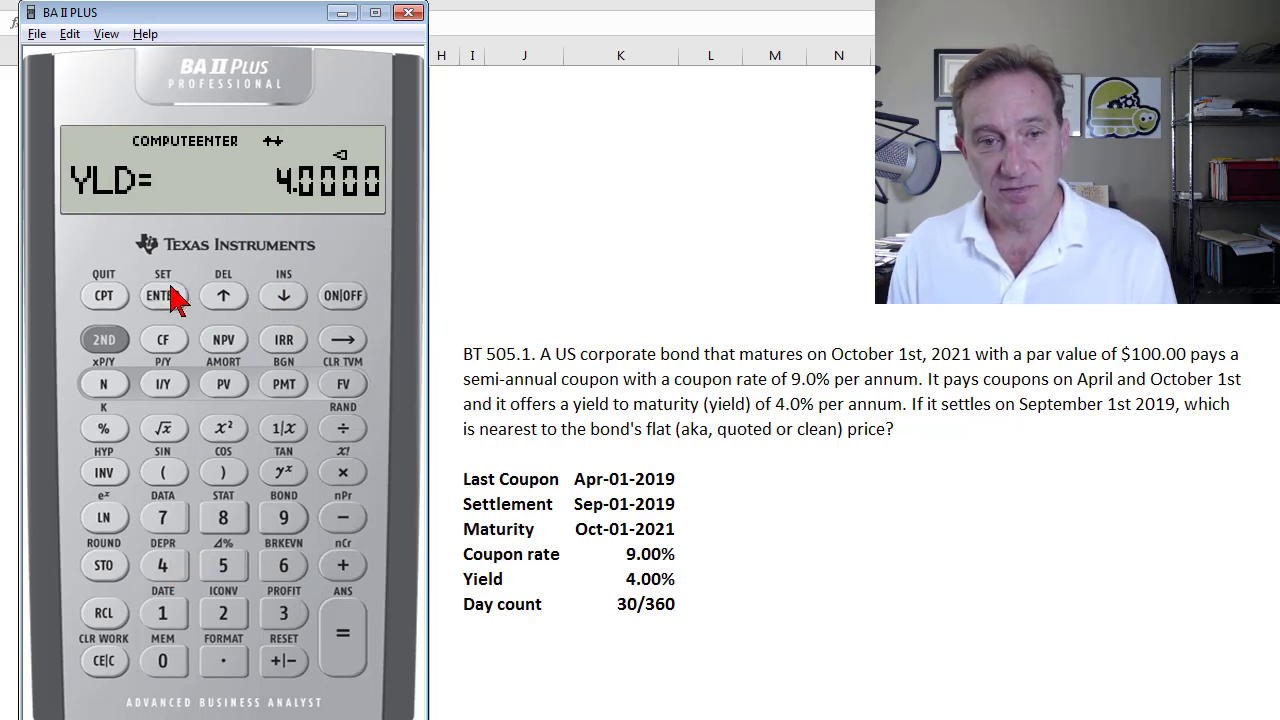
Compute the bond's flat price (PRI) from the entered dates, coupon and yield.
{"action": "left_click", "coordinate": [291, 298]}
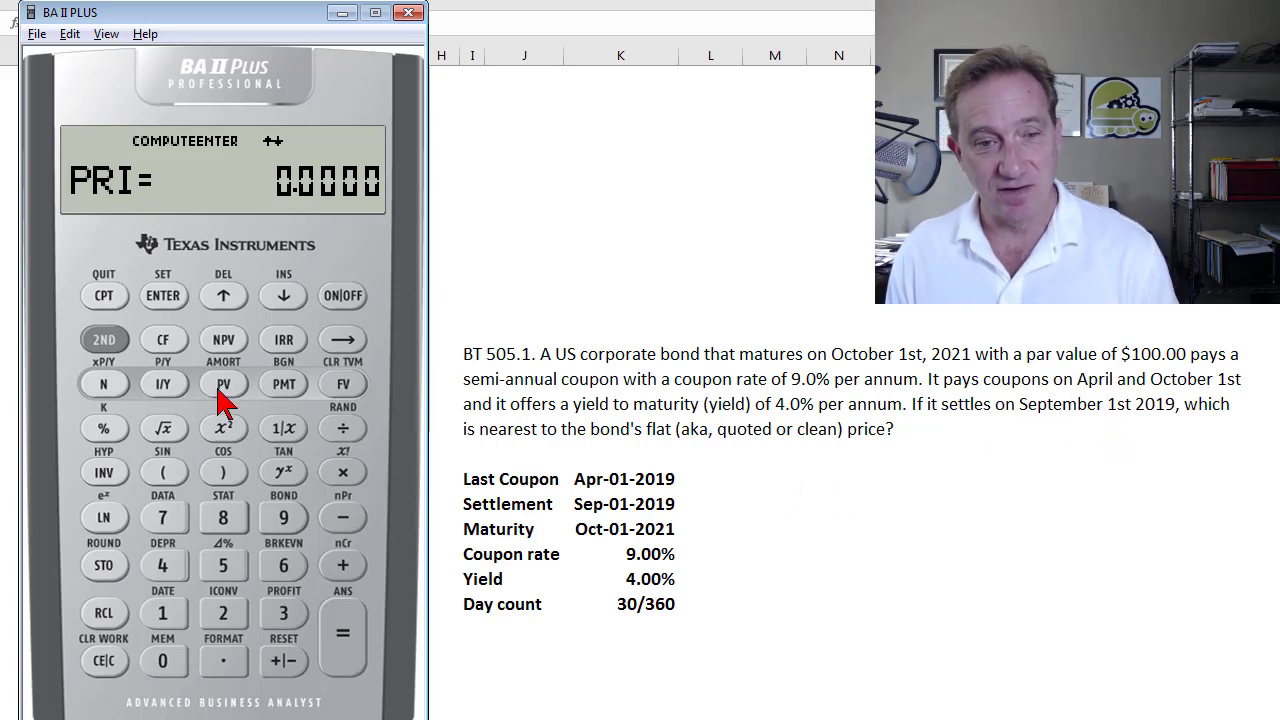
{"action": "left_click", "coordinate": [104, 296]}
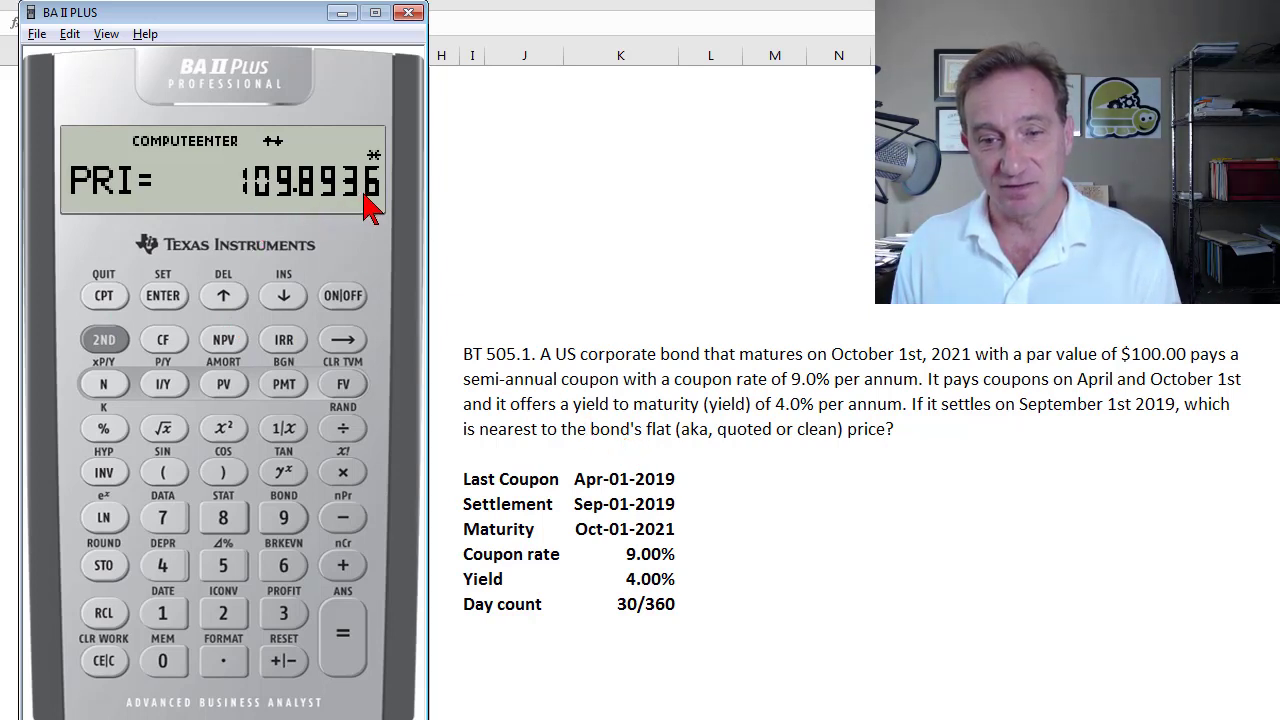
{"action": "key", "text": "alt+Tab"}
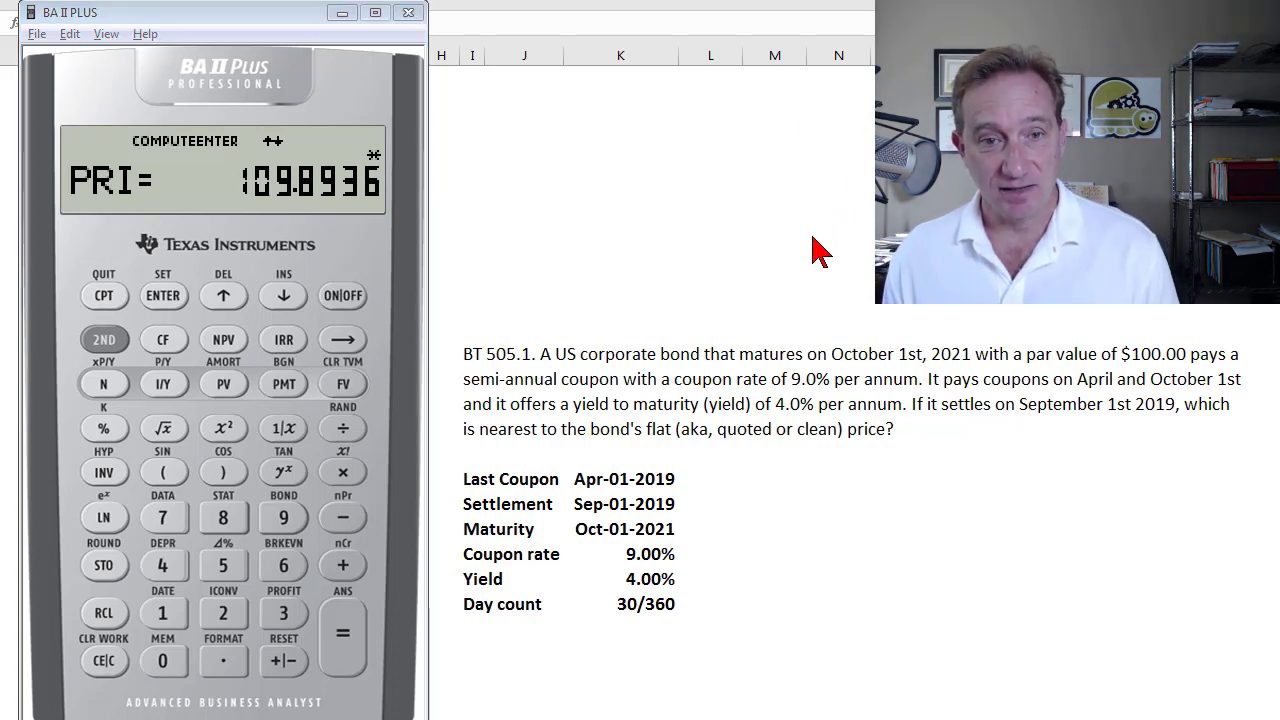
Bring up the accrued interest (AI), store it in memory 2, and clear back to the standard calculator display.
{"action": "left_click", "coordinate": [284, 297]}
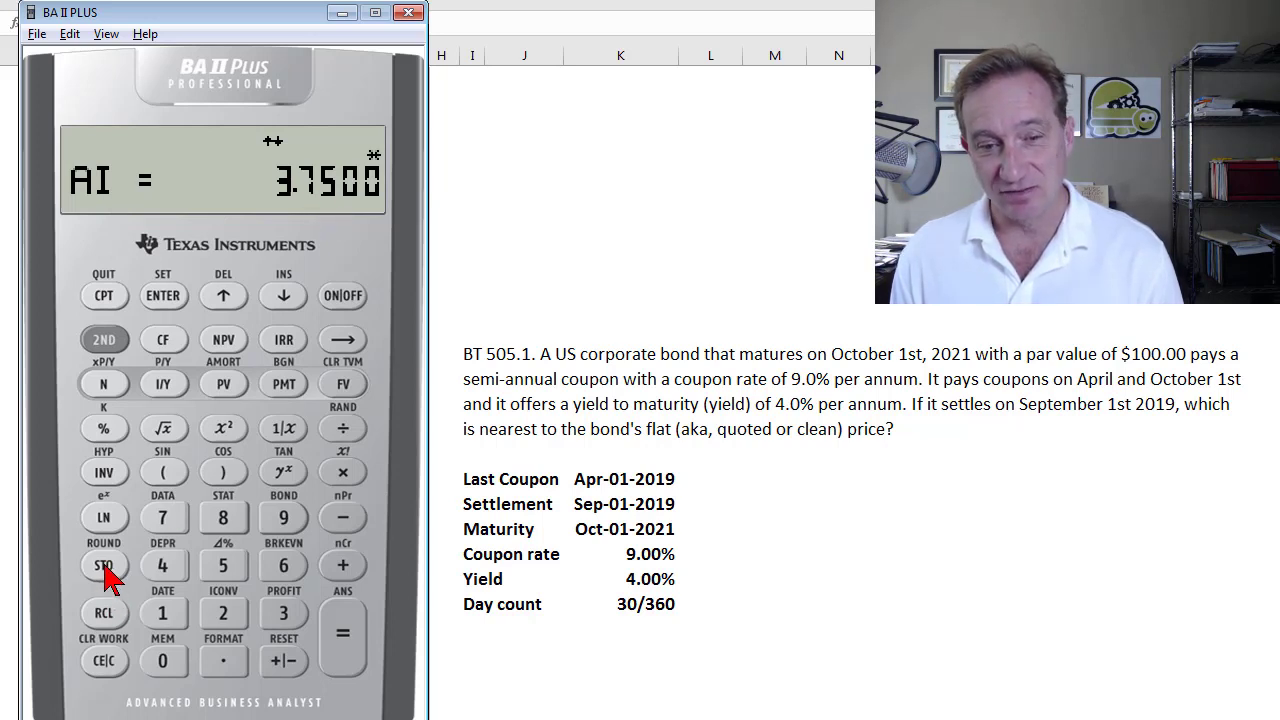
{"action": "left_click", "coordinate": [223, 619]}
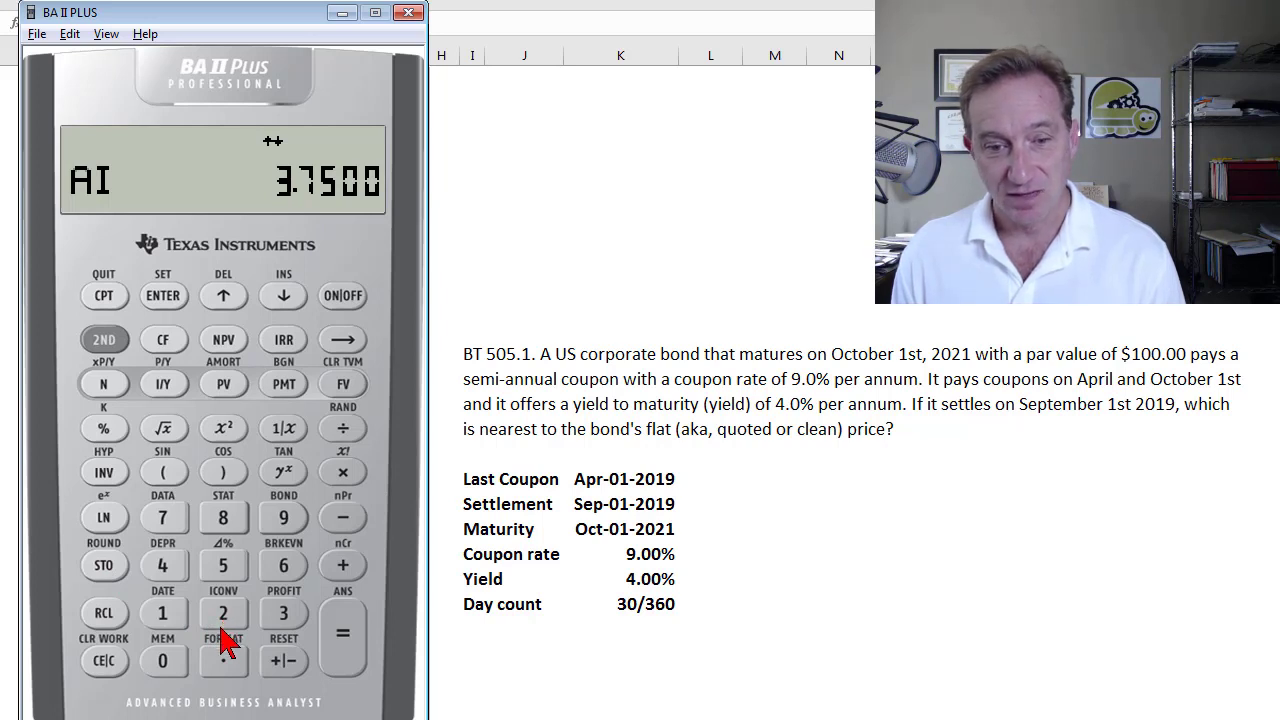
{"action": "left_click", "coordinate": [104, 660]}
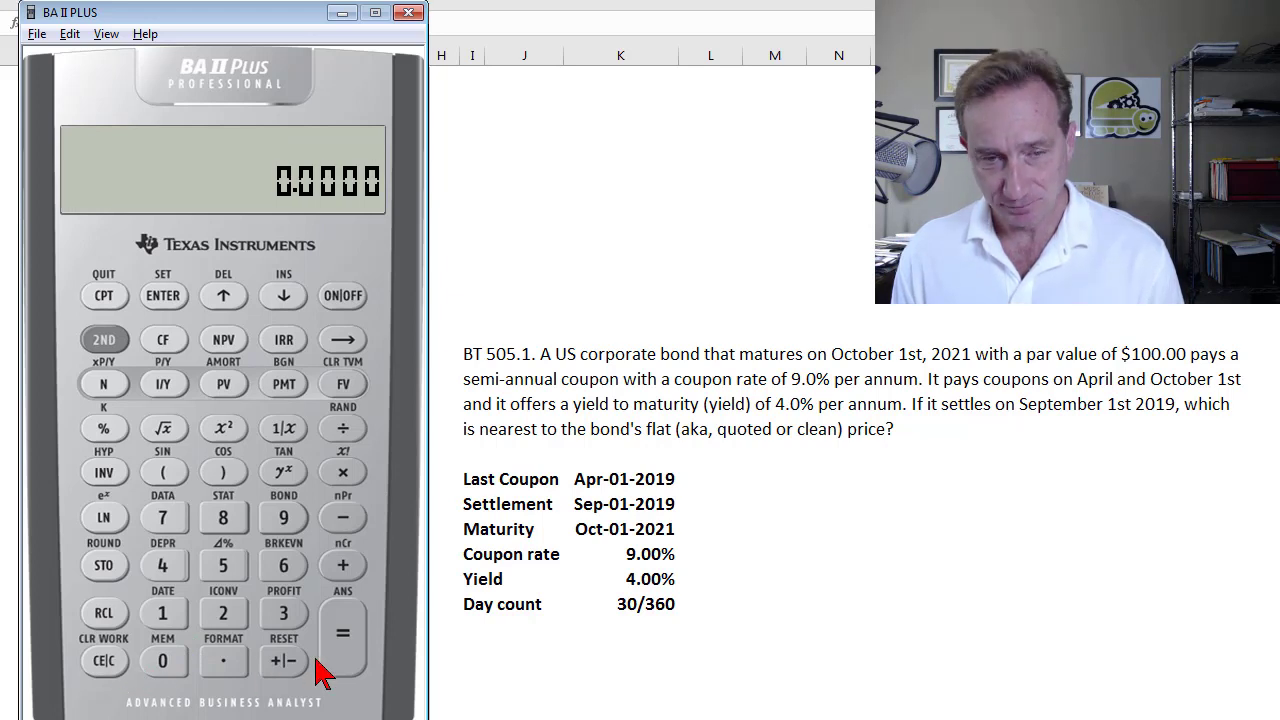
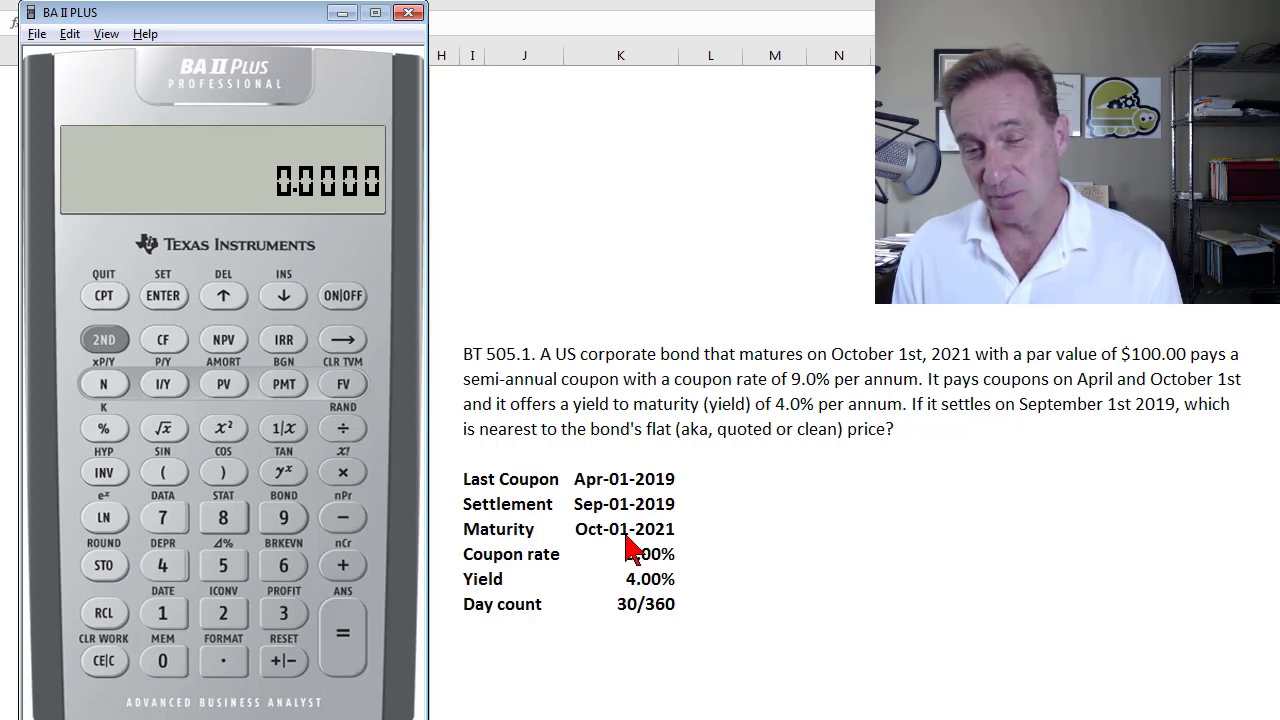
Set the number of periods (N) to 5 and the periodic interest rate (I/Y) to 2.
{"action": "left_click", "coordinate": [227, 570]}
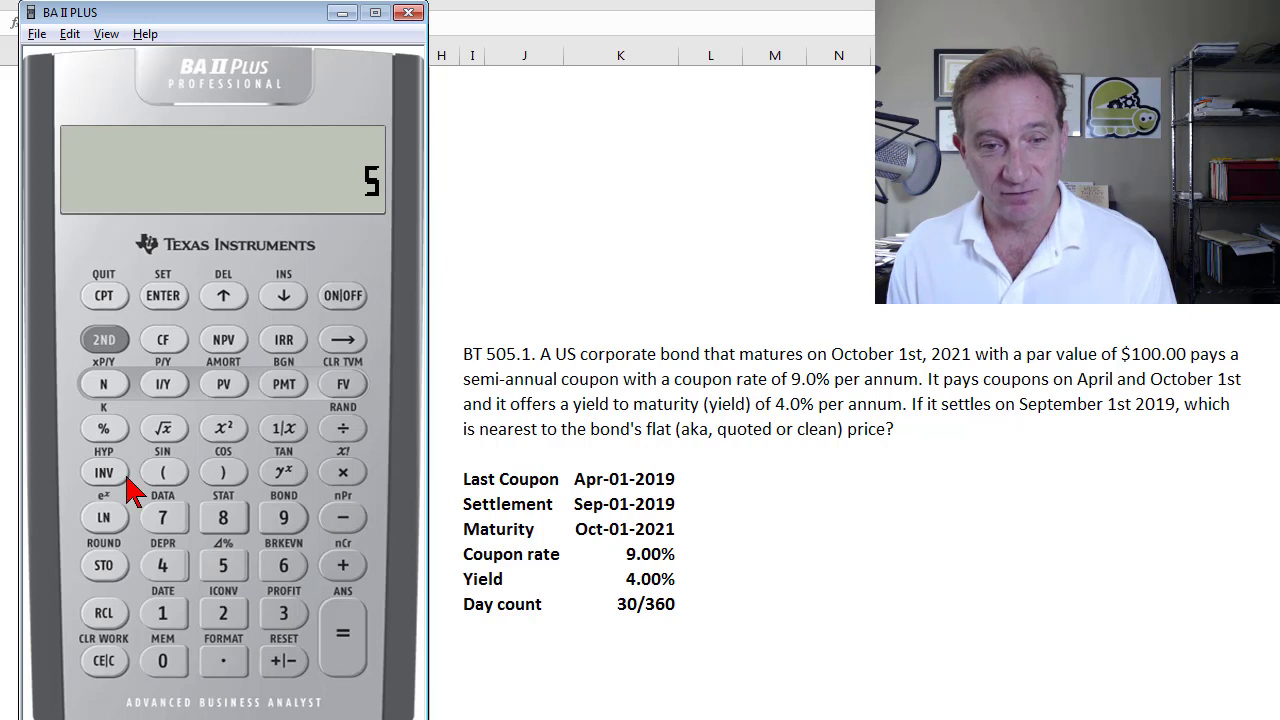
{"action": "left_click", "coordinate": [106, 388]}
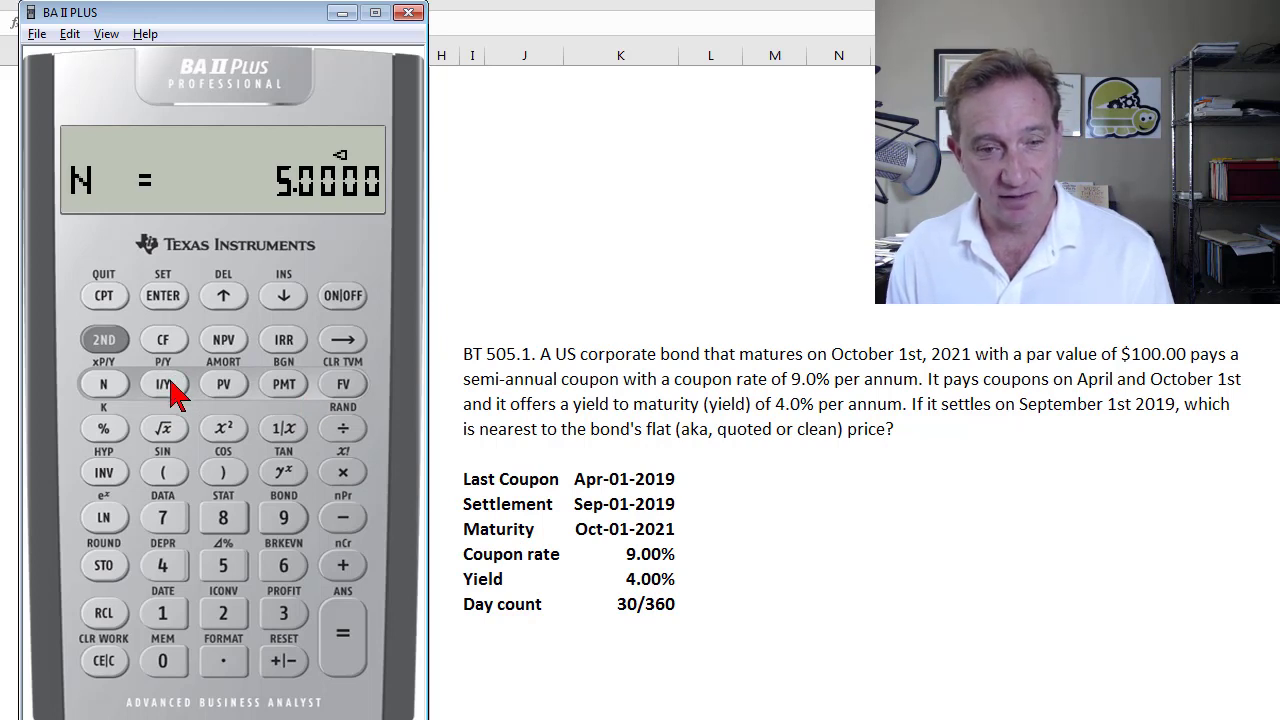
{"action": "left_click", "coordinate": [224, 614]}
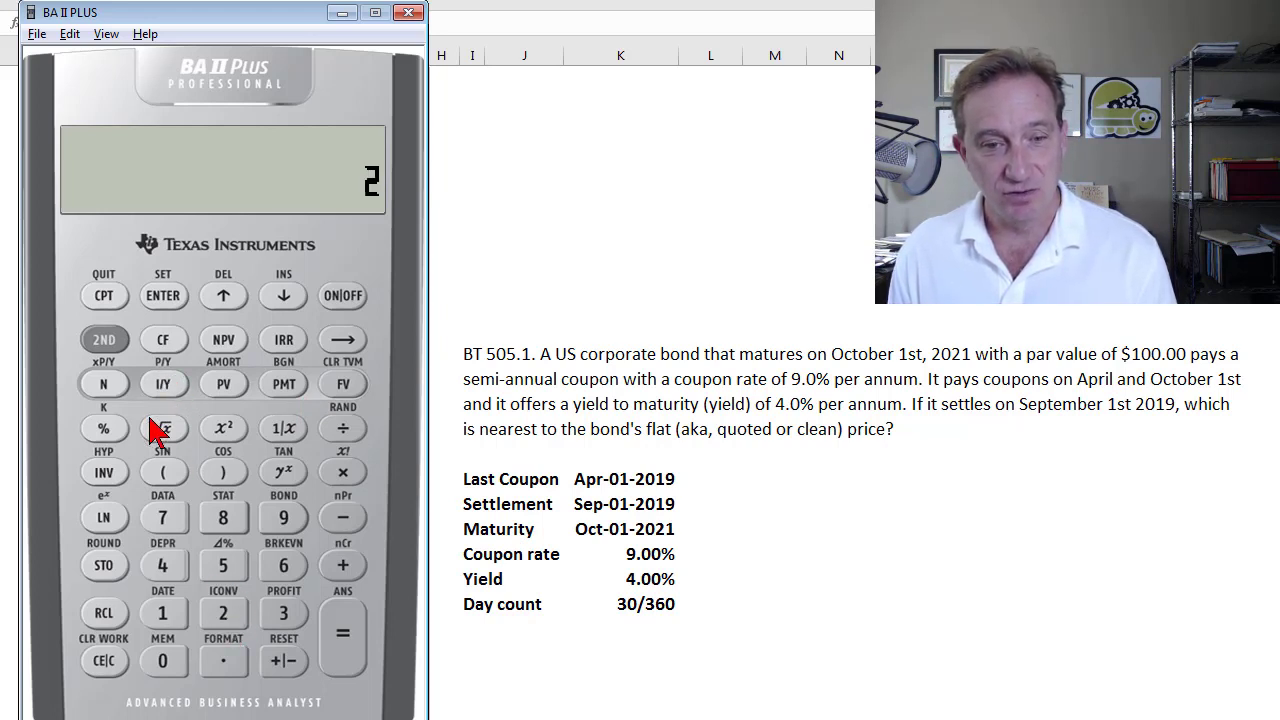
{"action": "left_click", "coordinate": [164, 388]}
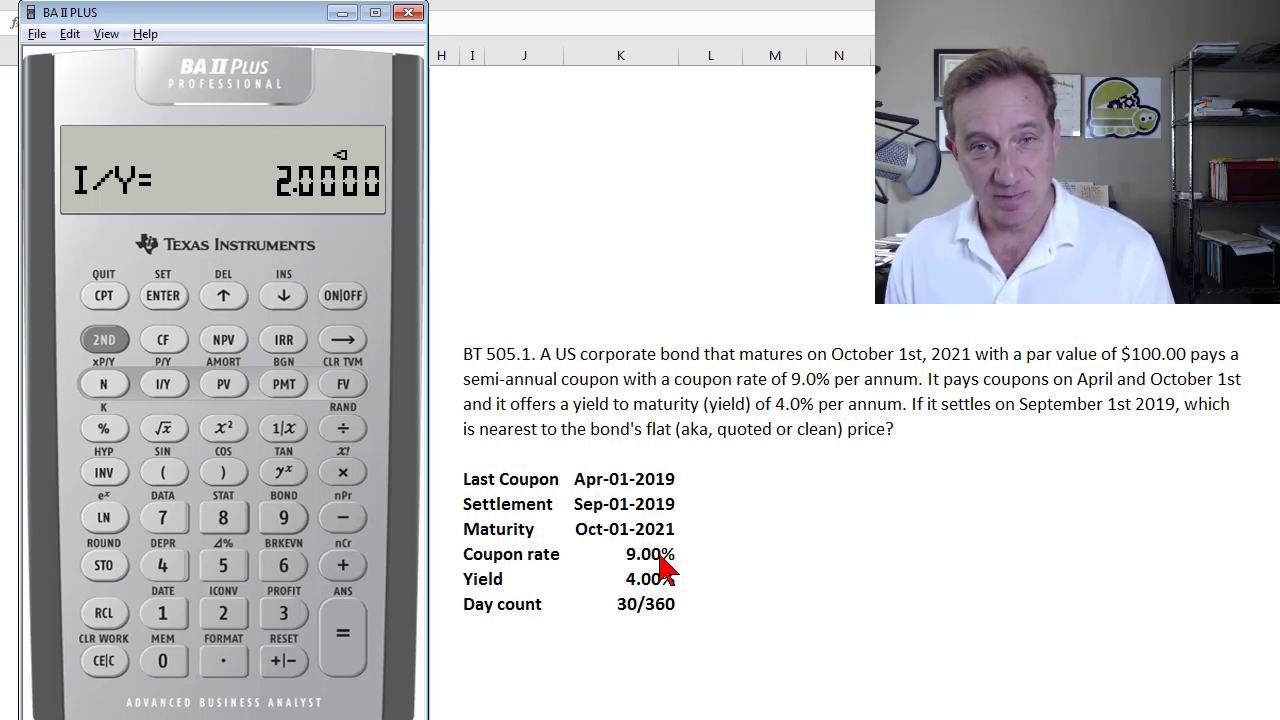
Set the coupon payment (PMT) to 4.5 and the future value (FV) to 100.
{"action": "left_click", "coordinate": [163, 568]}
{"action": "left_click", "coordinate": [221, 660]}
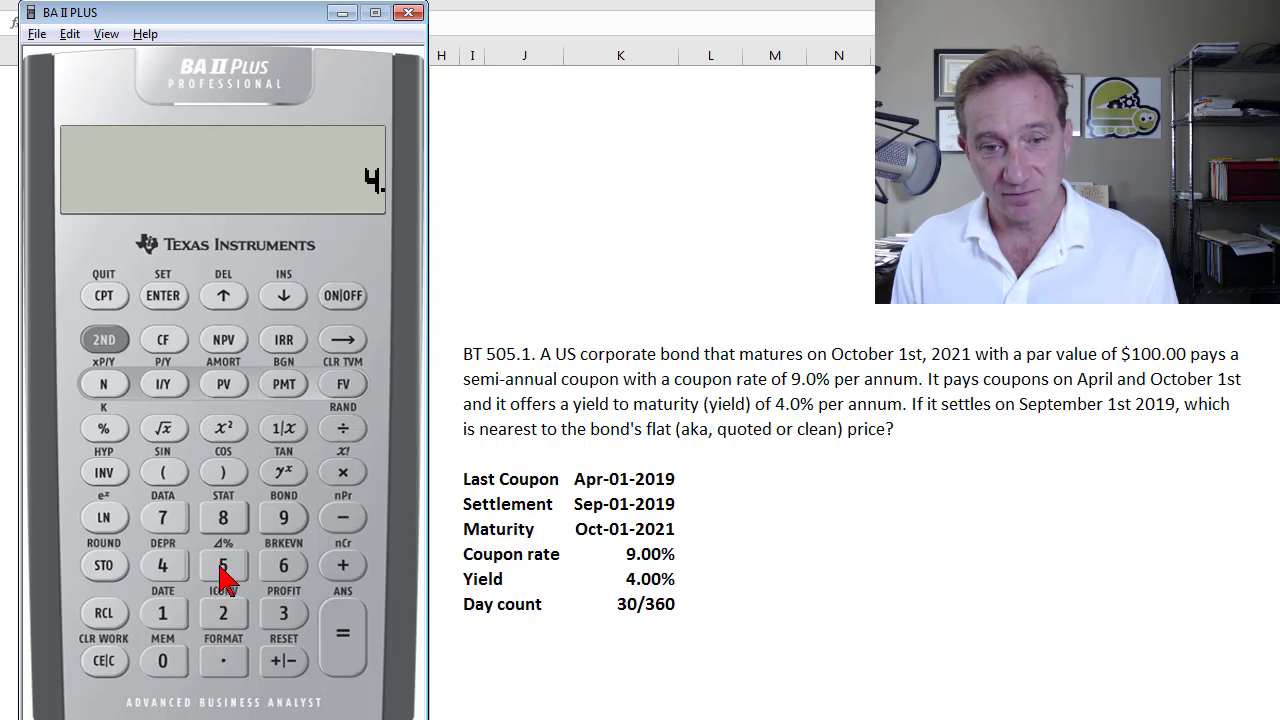
{"action": "left_click", "coordinate": [225, 566]}
{"action": "left_click", "coordinate": [284, 385]}
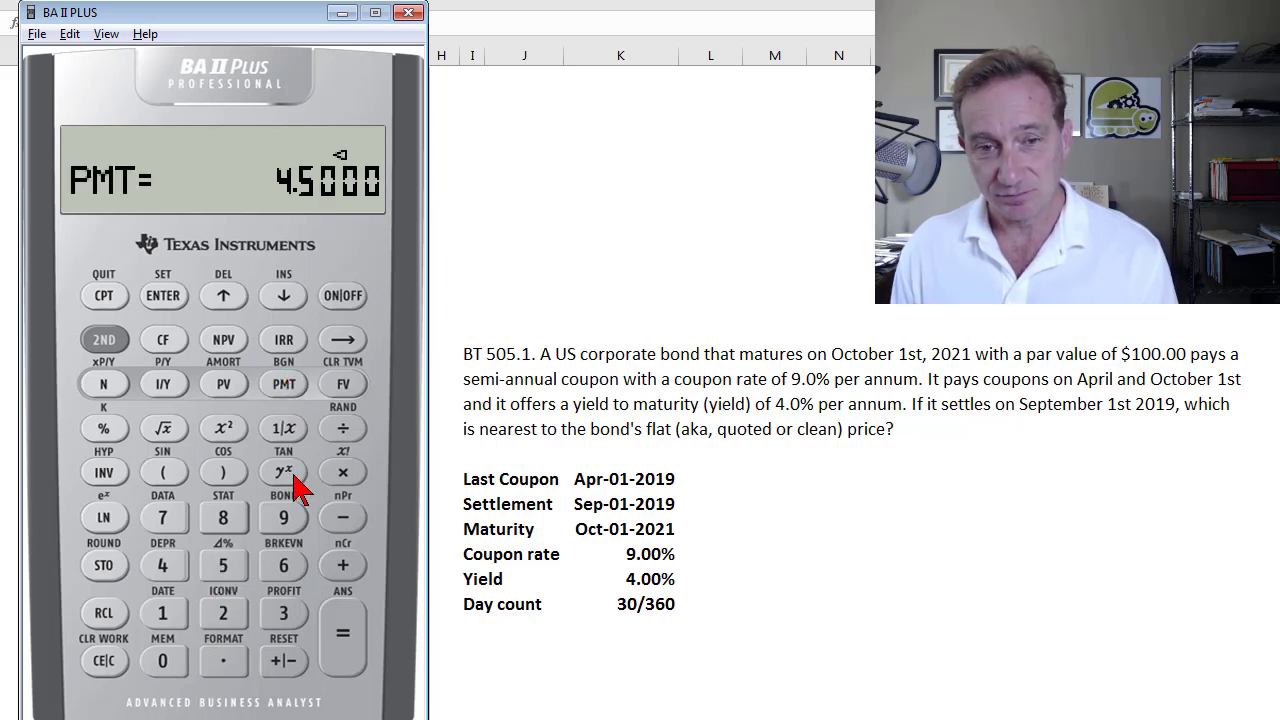
{"action": "left_click", "coordinate": [162, 612]}
{"action": "left_click", "coordinate": [163, 660]}
{"action": "left_click", "coordinate": [163, 660]}
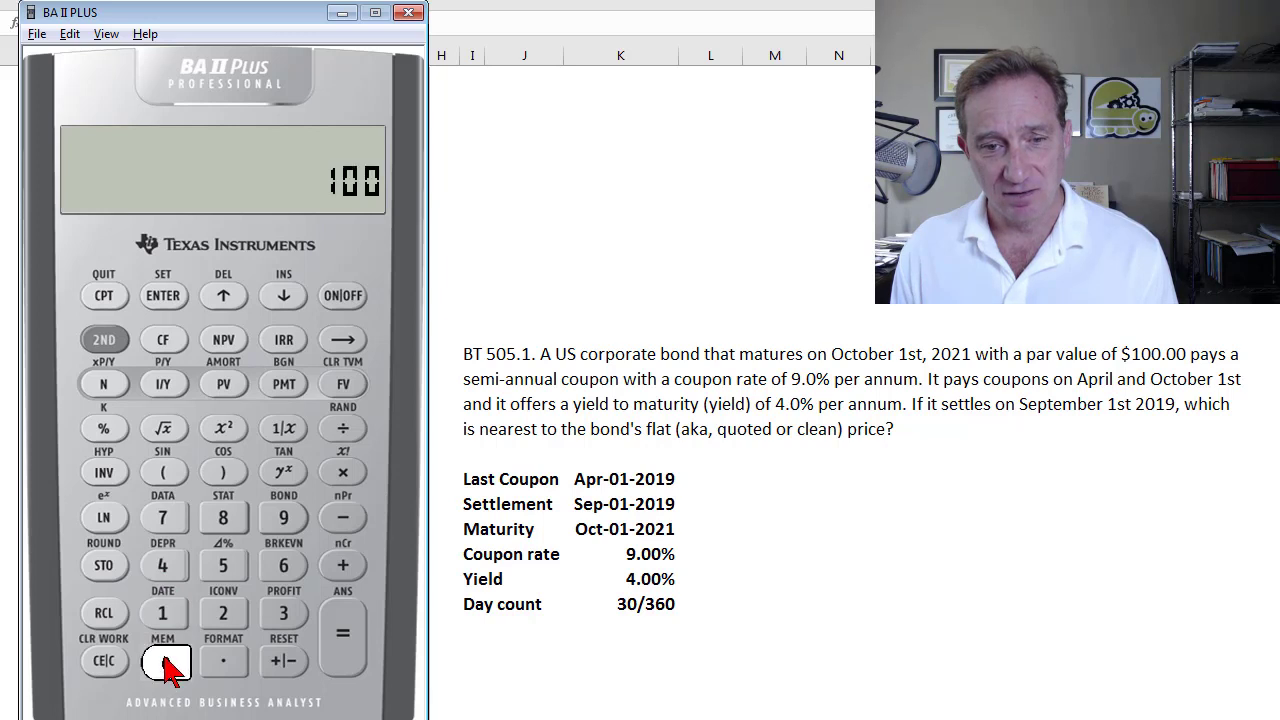
{"action": "left_click", "coordinate": [345, 388]}
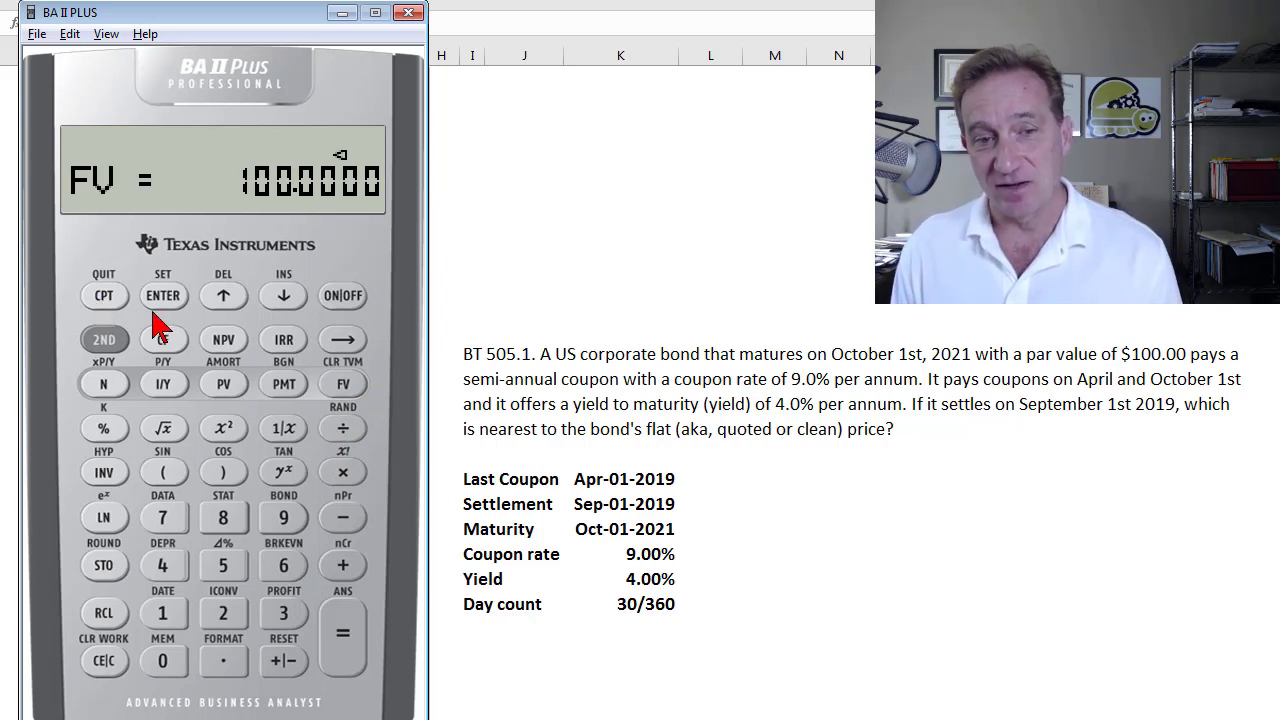
Compute the present value (PV), switch its sign to positive, and store it in memory 1.
{"action": "left_click", "coordinate": [226, 386]}
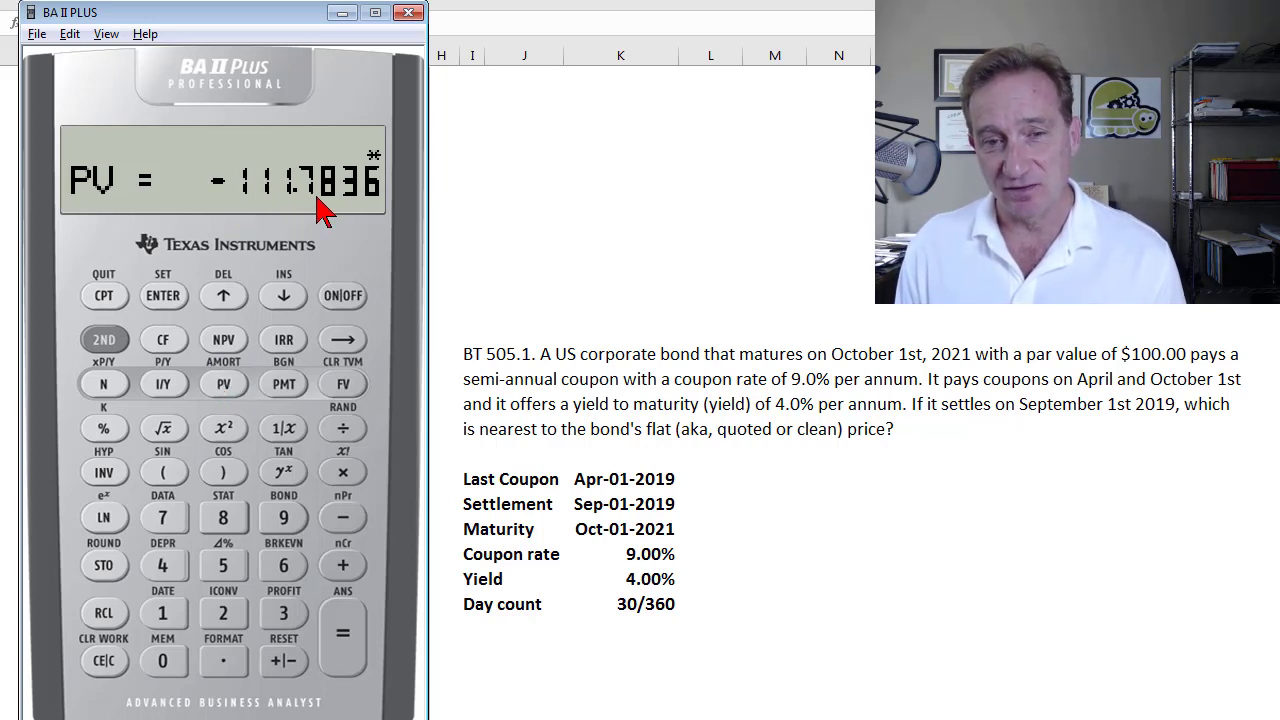
{"action": "left_click", "coordinate": [760, 215]}
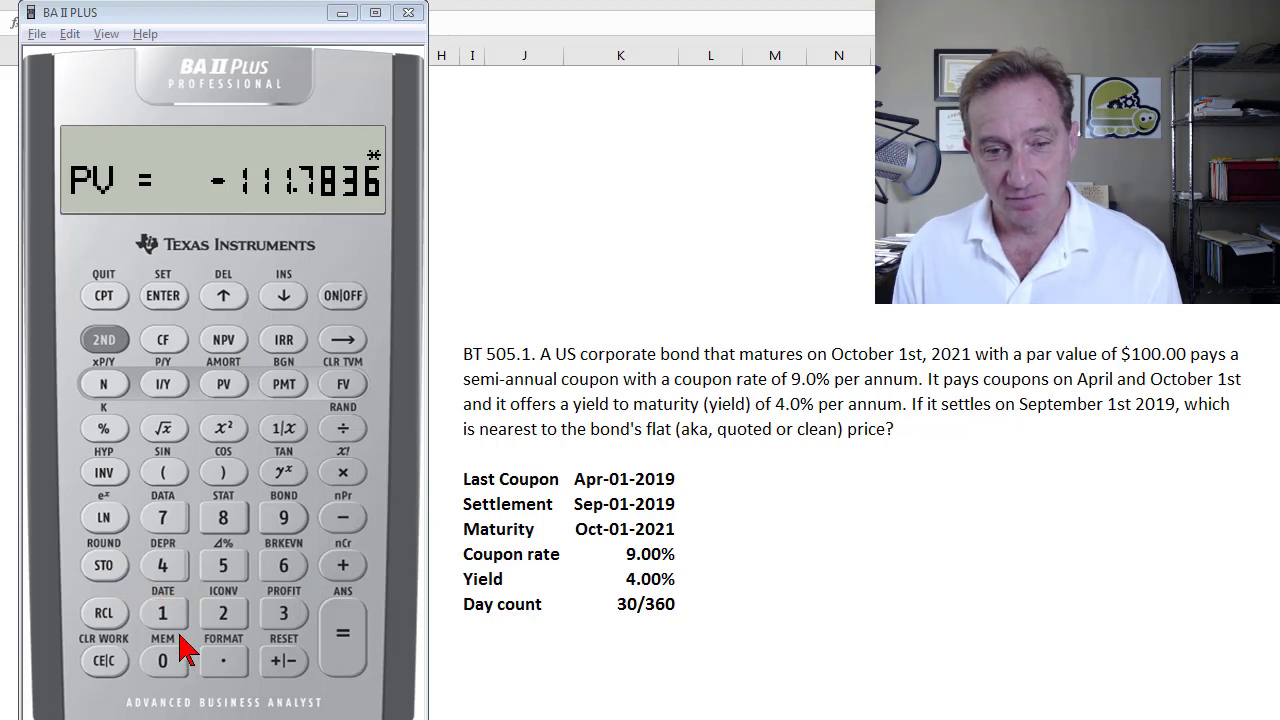
{"action": "left_click", "coordinate": [280, 661]}
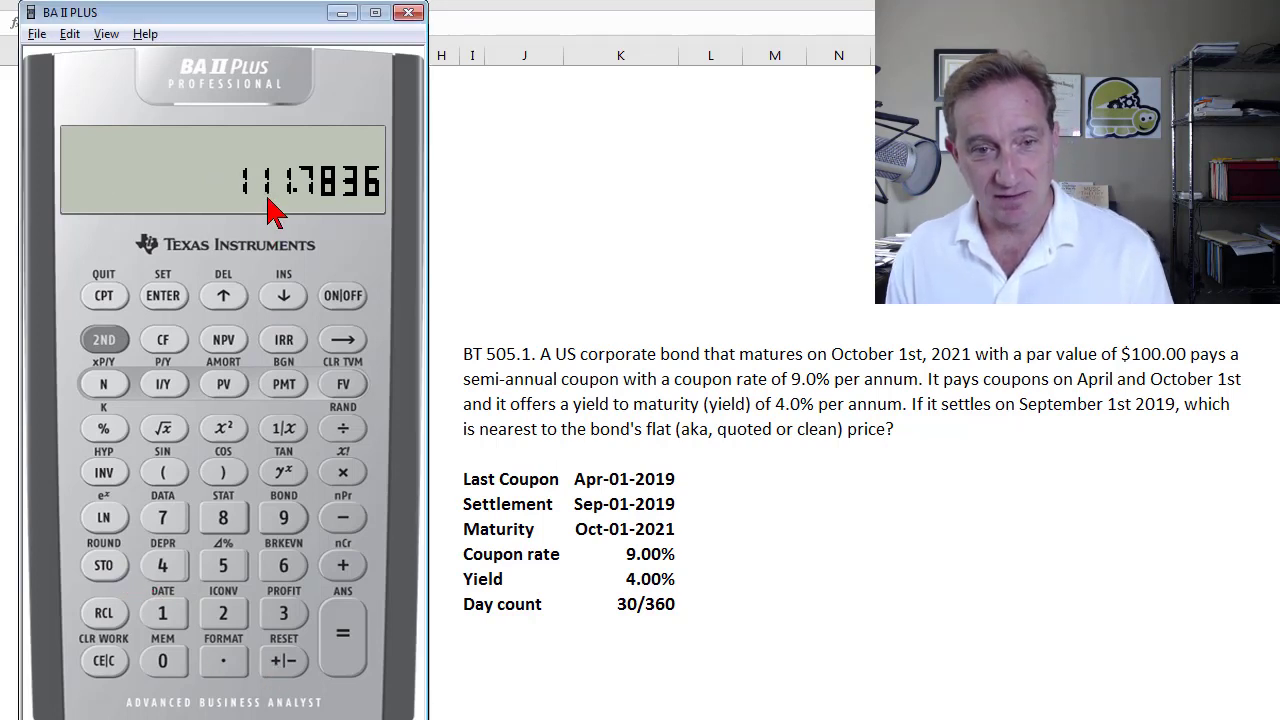
{"action": "left_click", "coordinate": [104, 566]}
{"action": "left_click", "coordinate": [163, 613]}
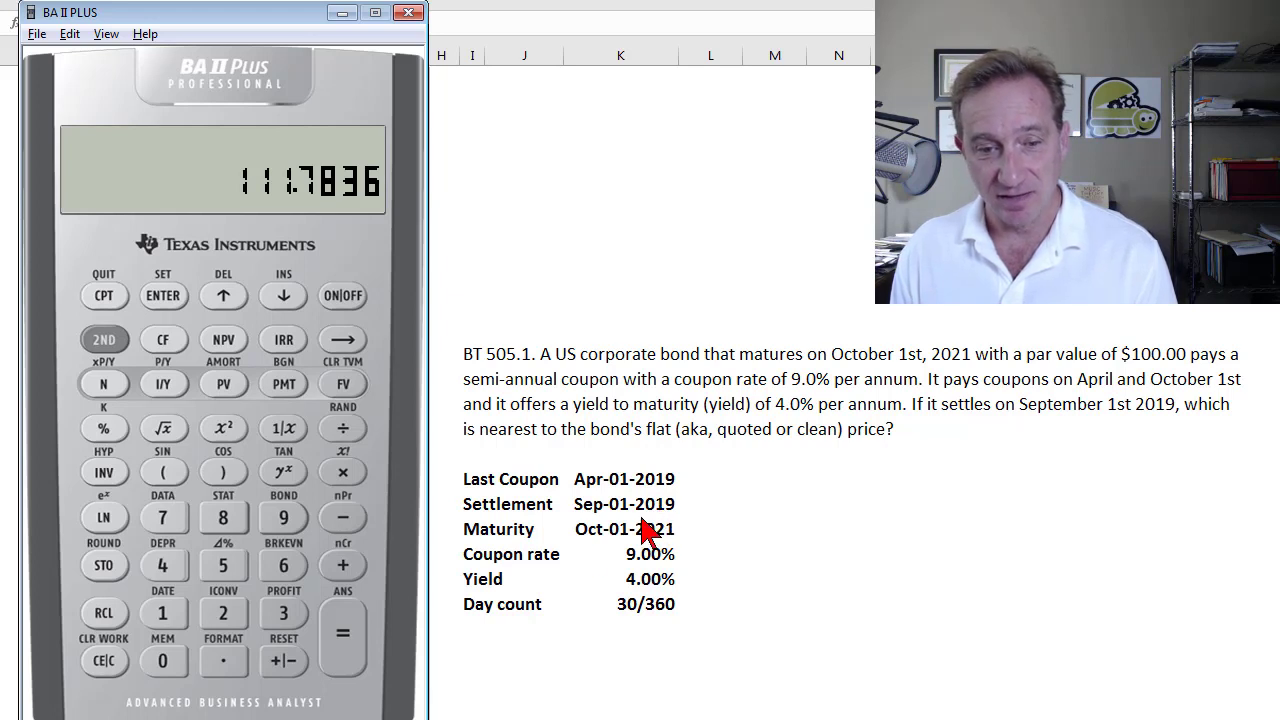
Clear the display and start a power calculation with 1.02 as the base.
{"action": "left_click", "coordinate": [110, 678]}
{"action": "left_click", "coordinate": [163, 614]}
{"action": "left_click", "coordinate": [210, 650]}
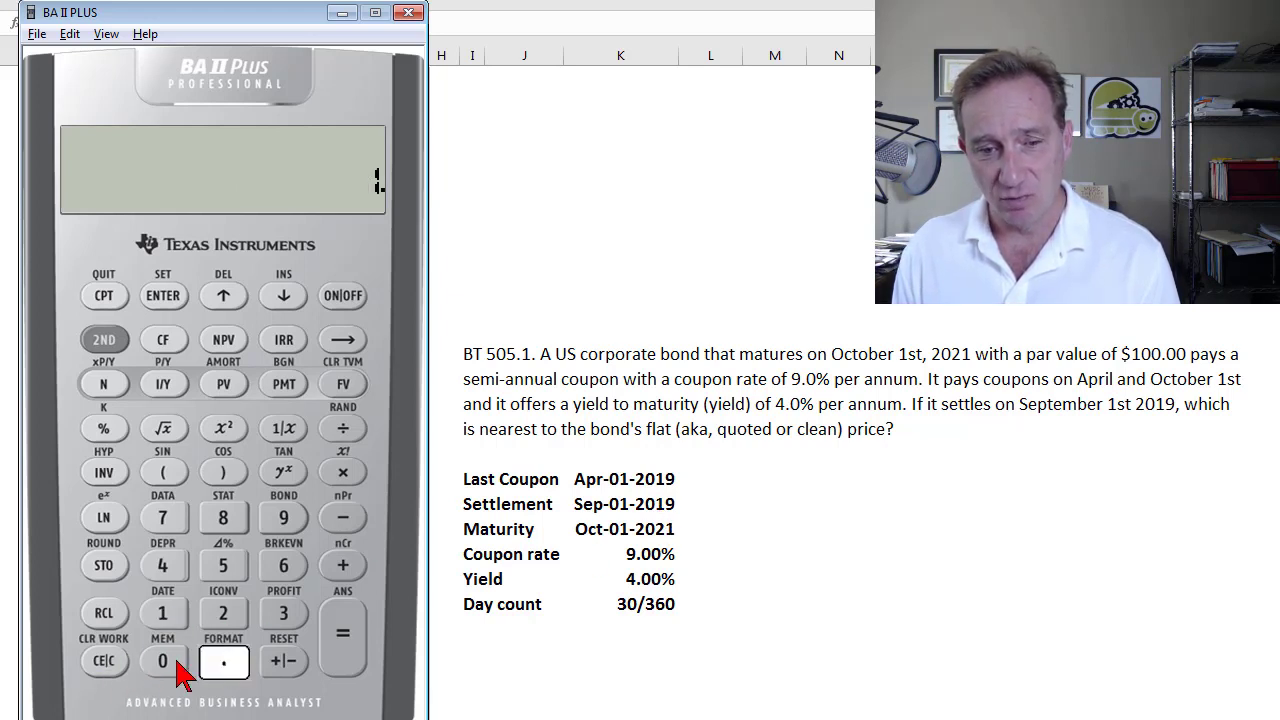
{"action": "left_click", "coordinate": [165, 660]}
{"action": "left_click", "coordinate": [223, 613]}
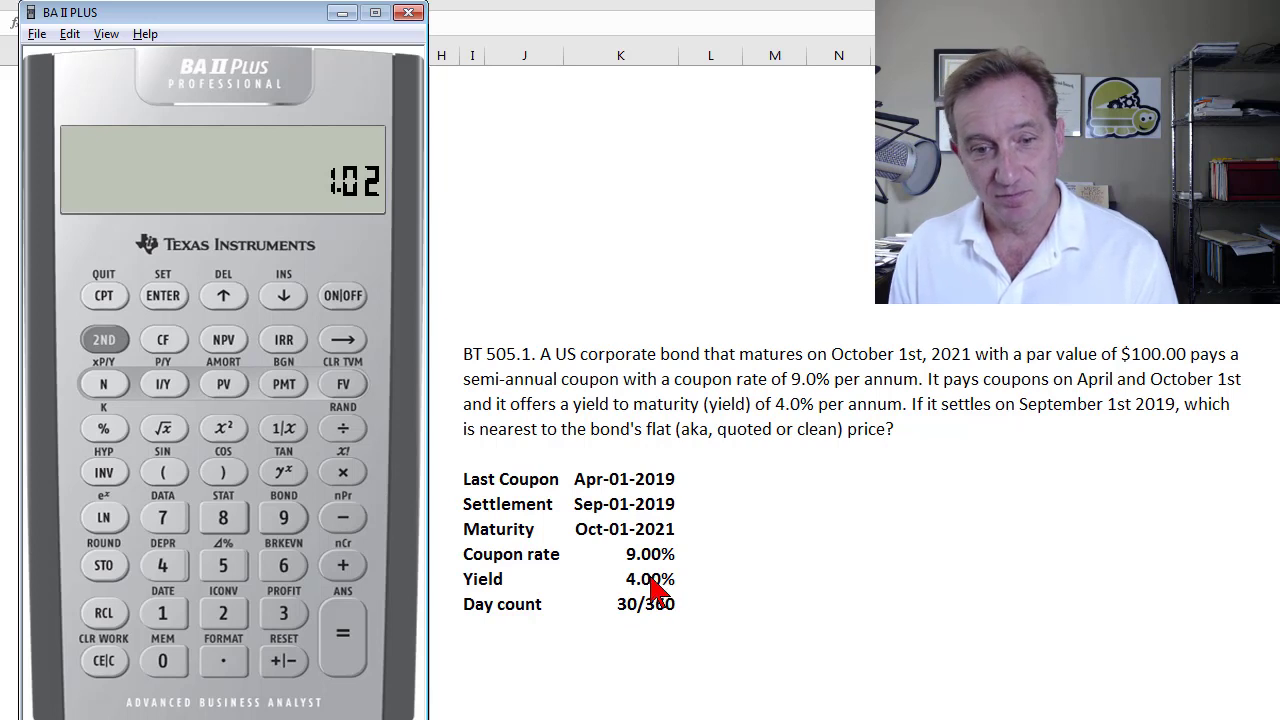
{"action": "left_click", "coordinate": [286, 484]}
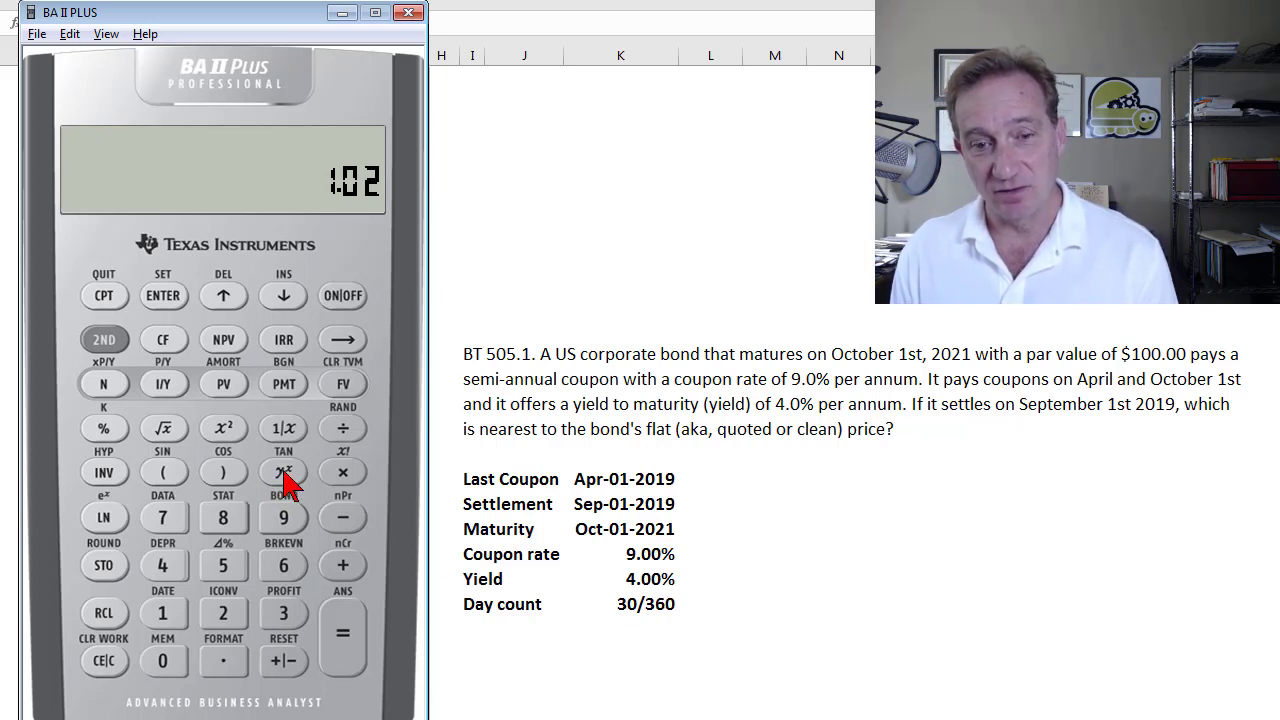
Enter the bracketed exponent 150 ÷ 180 and evaluate the power to get the compounding factor.
{"action": "left_click", "coordinate": [175, 483]}
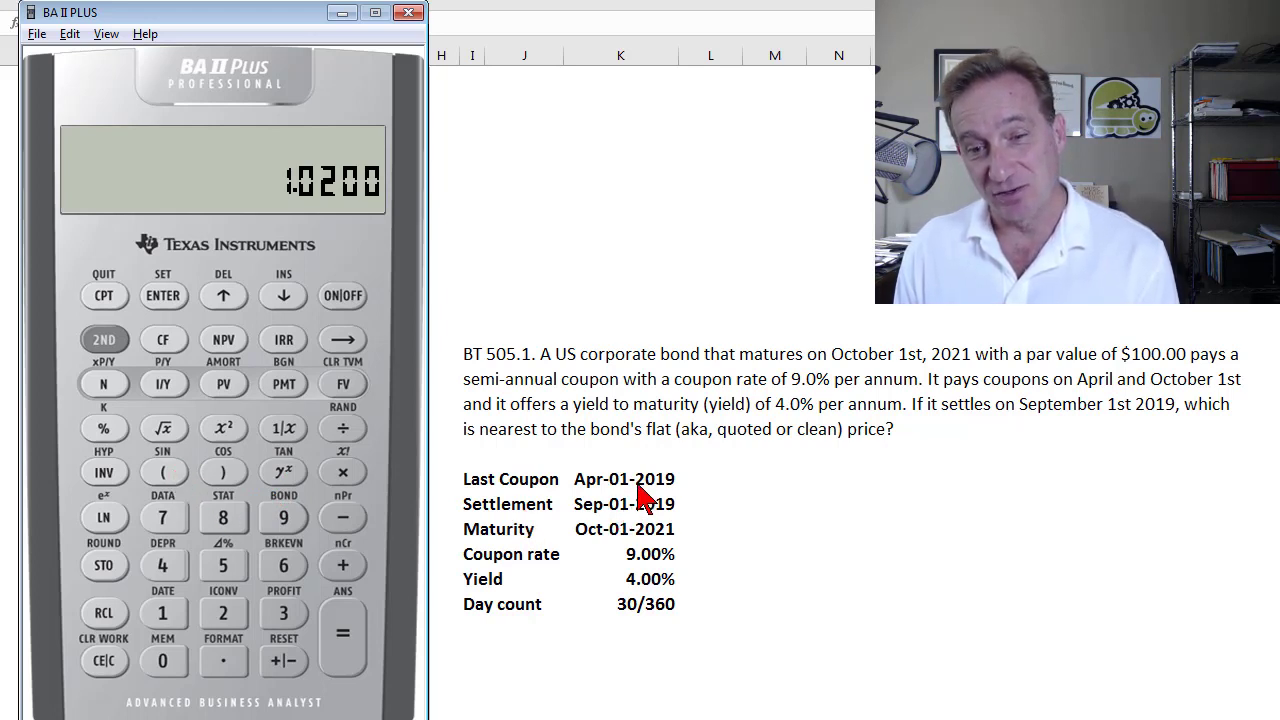
{"action": "left_click", "coordinate": [160, 610]}
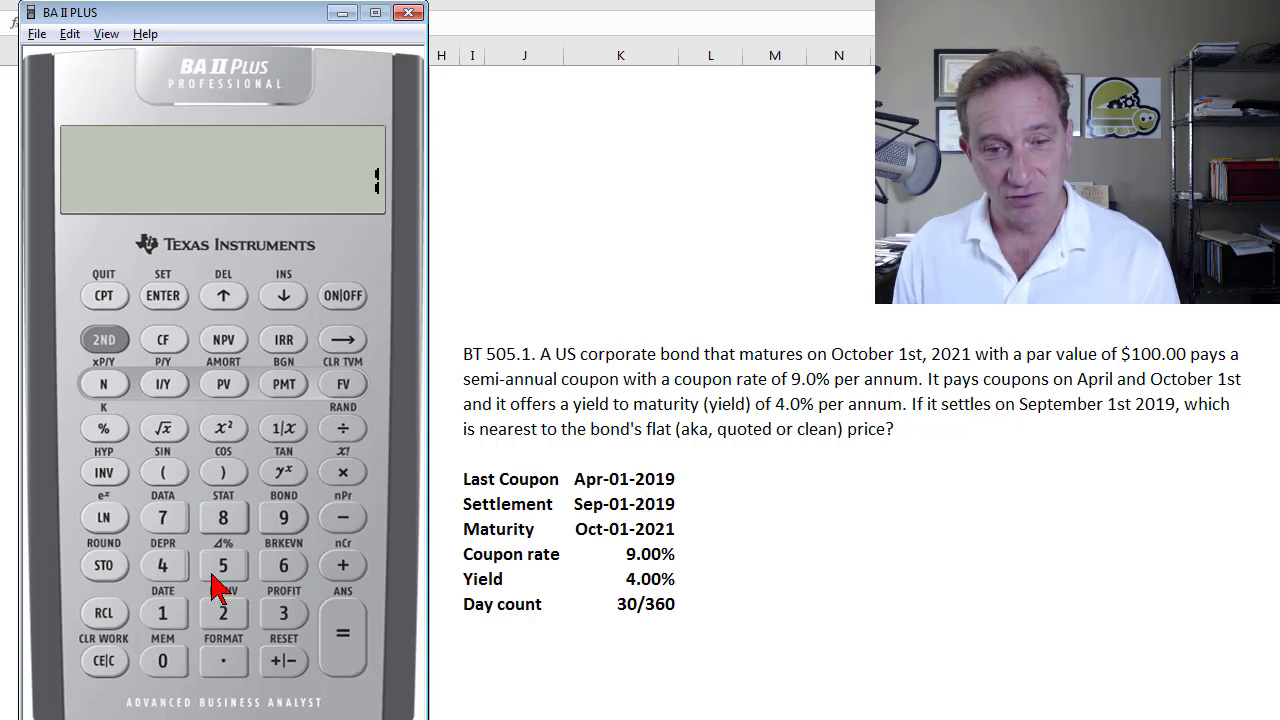
{"action": "left_click", "coordinate": [224, 570]}
{"action": "left_click", "coordinate": [163, 660]}
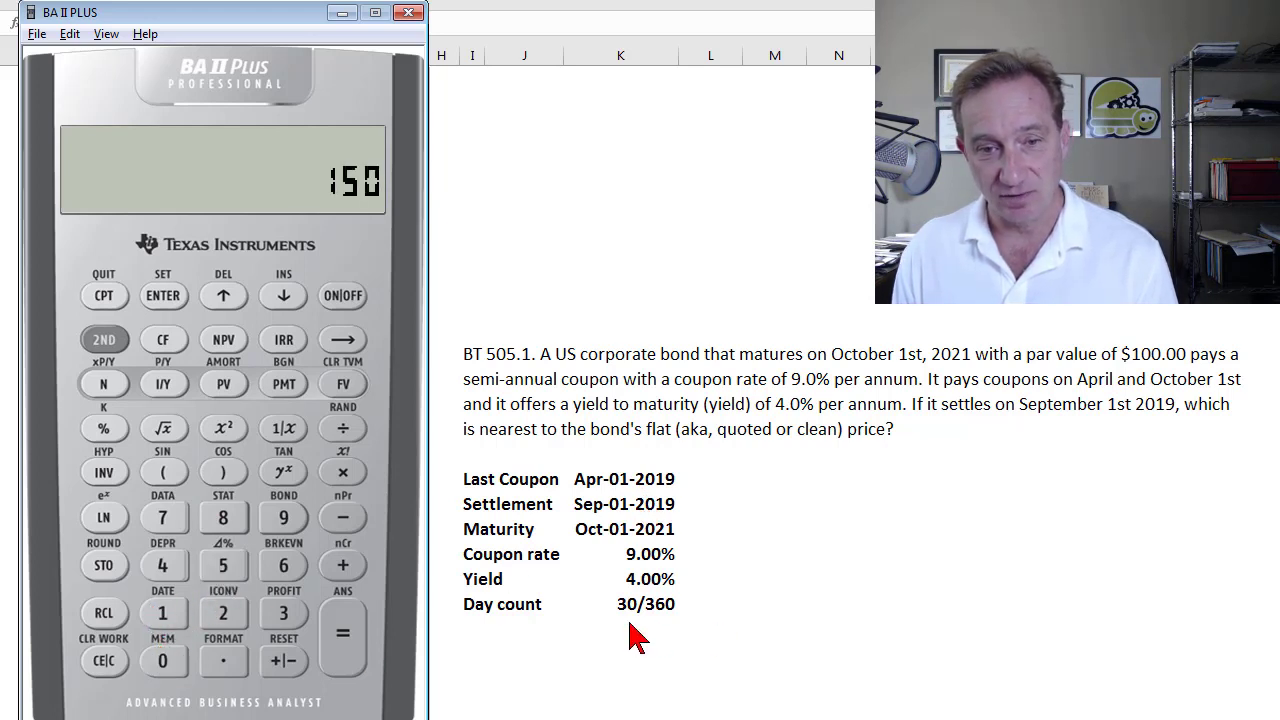
{"action": "left_click", "coordinate": [342, 432]}
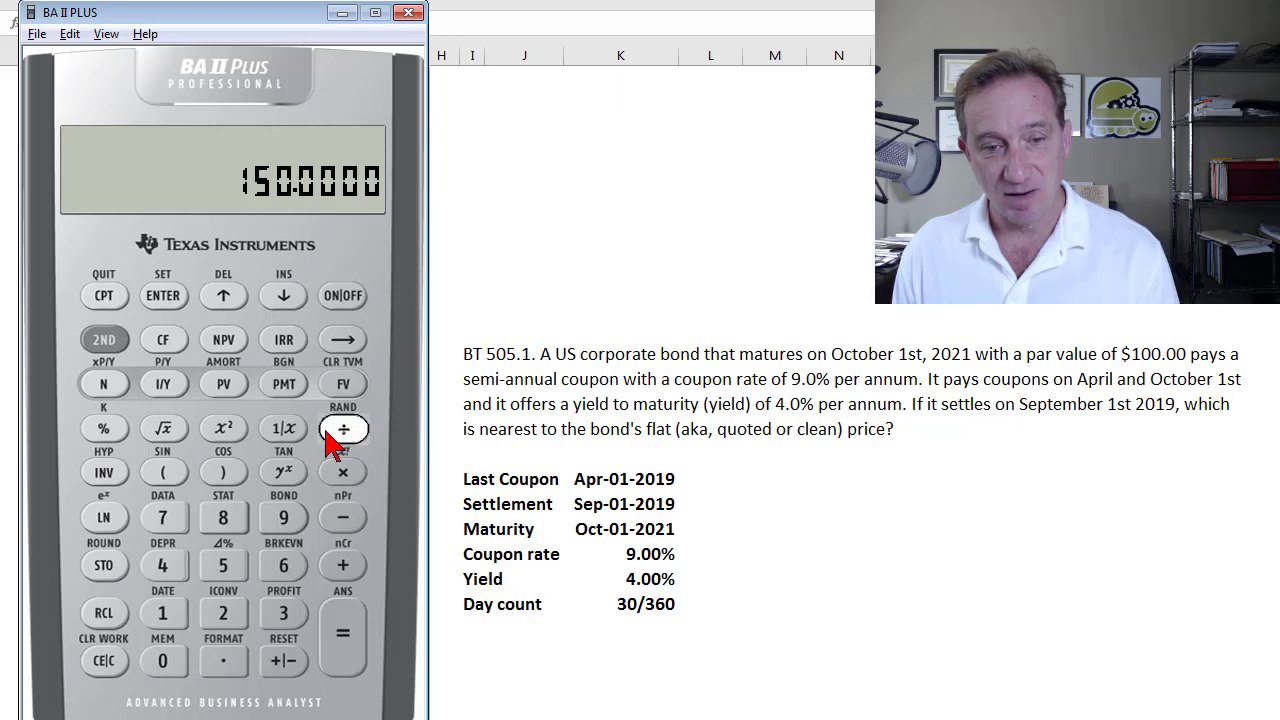
{"action": "left_click", "coordinate": [168, 606]}
{"action": "left_click", "coordinate": [217, 510]}
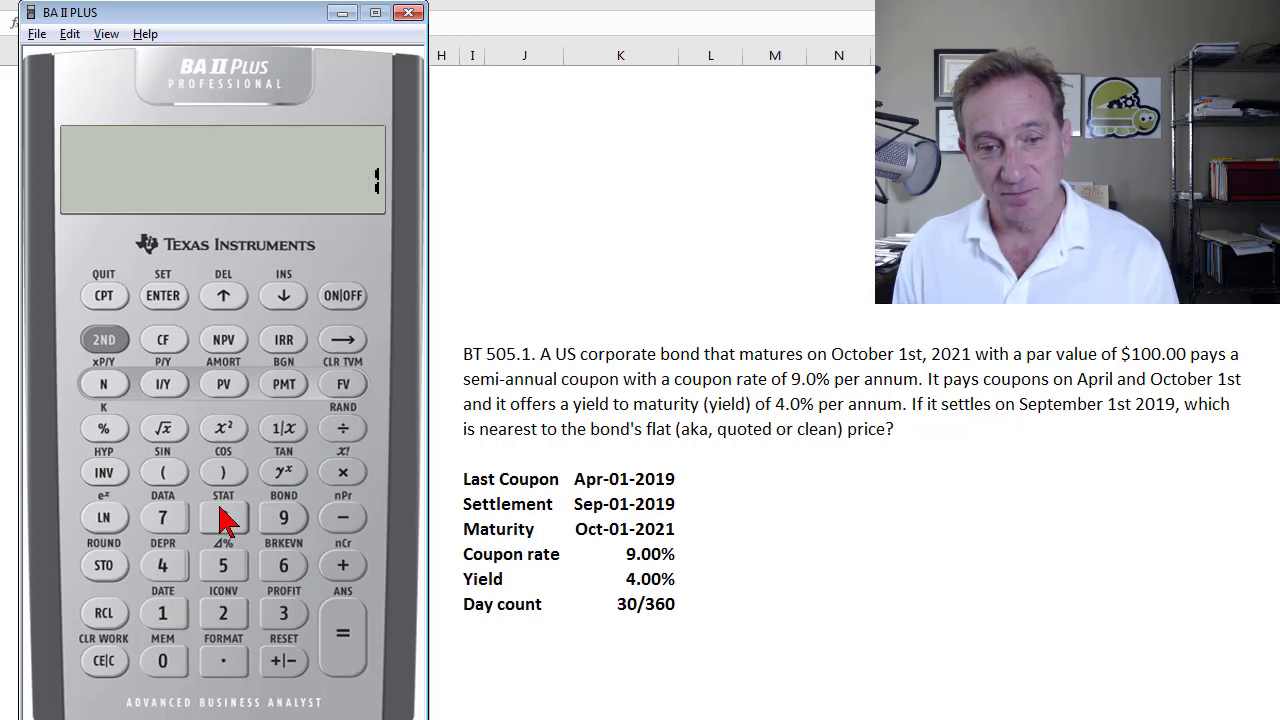
{"action": "left_click", "coordinate": [176, 670]}
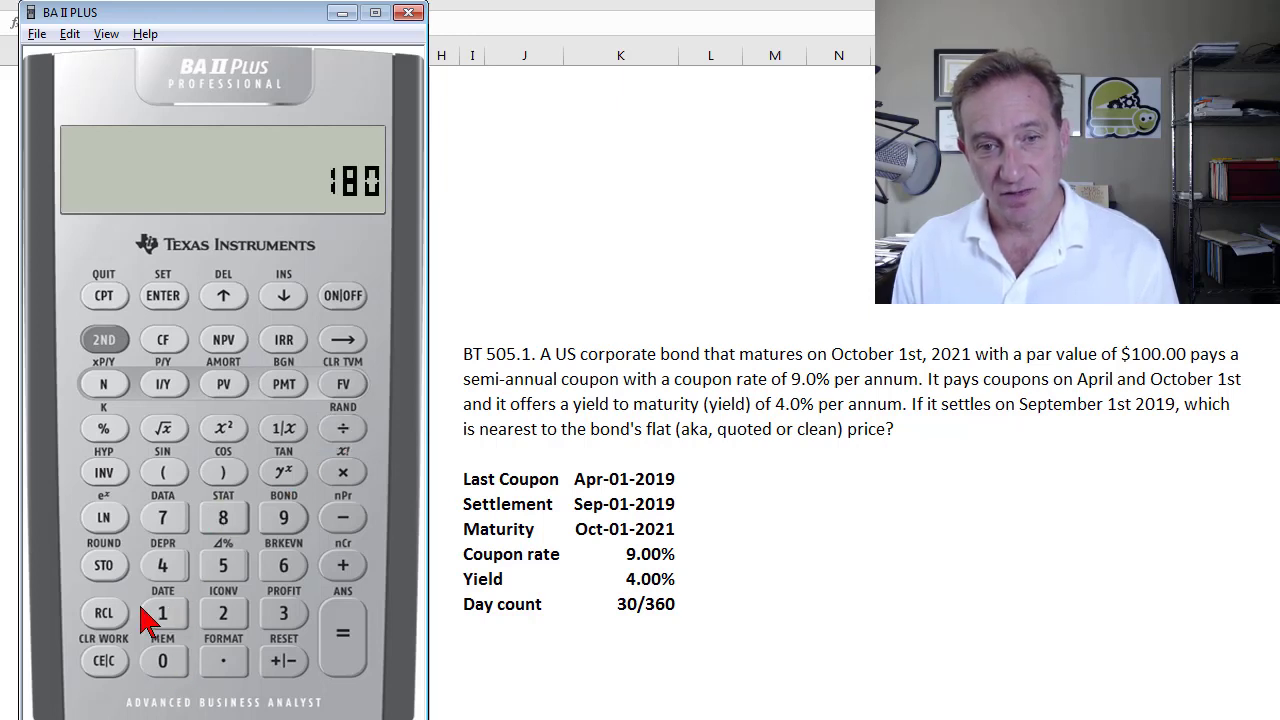
{"action": "left_click", "coordinate": [226, 476]}
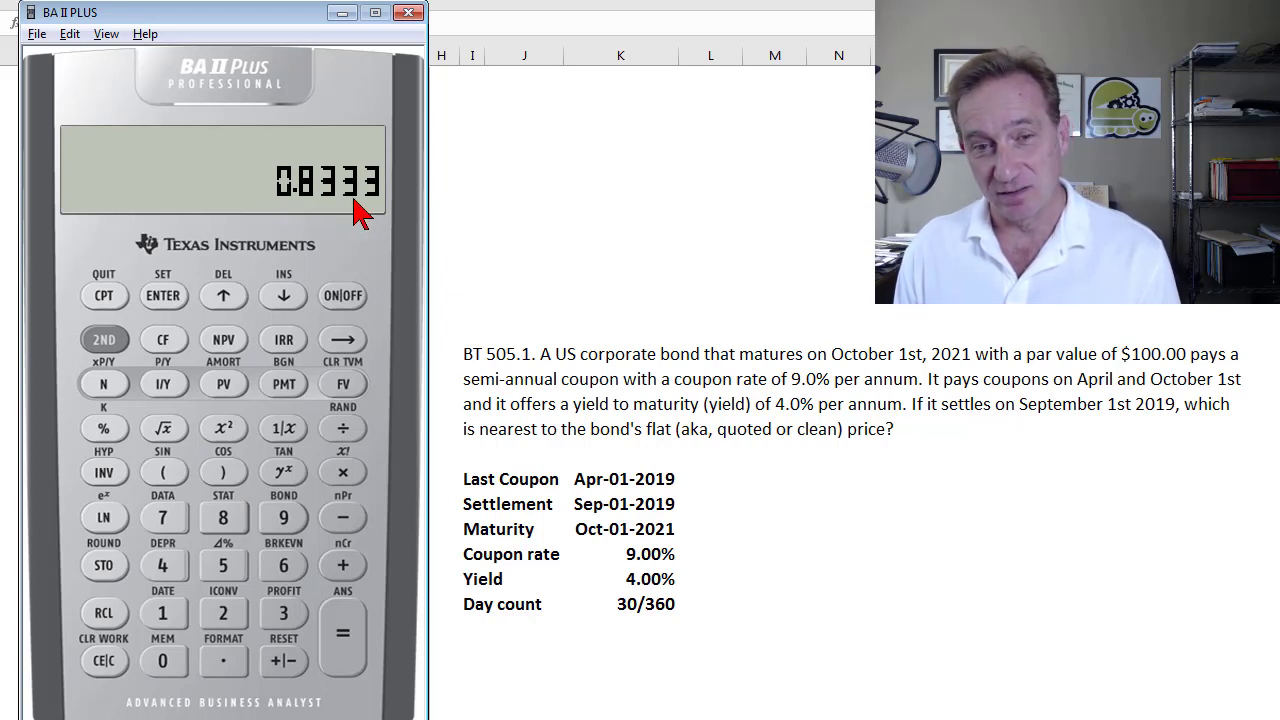
{"action": "left_click", "coordinate": [336, 630]}
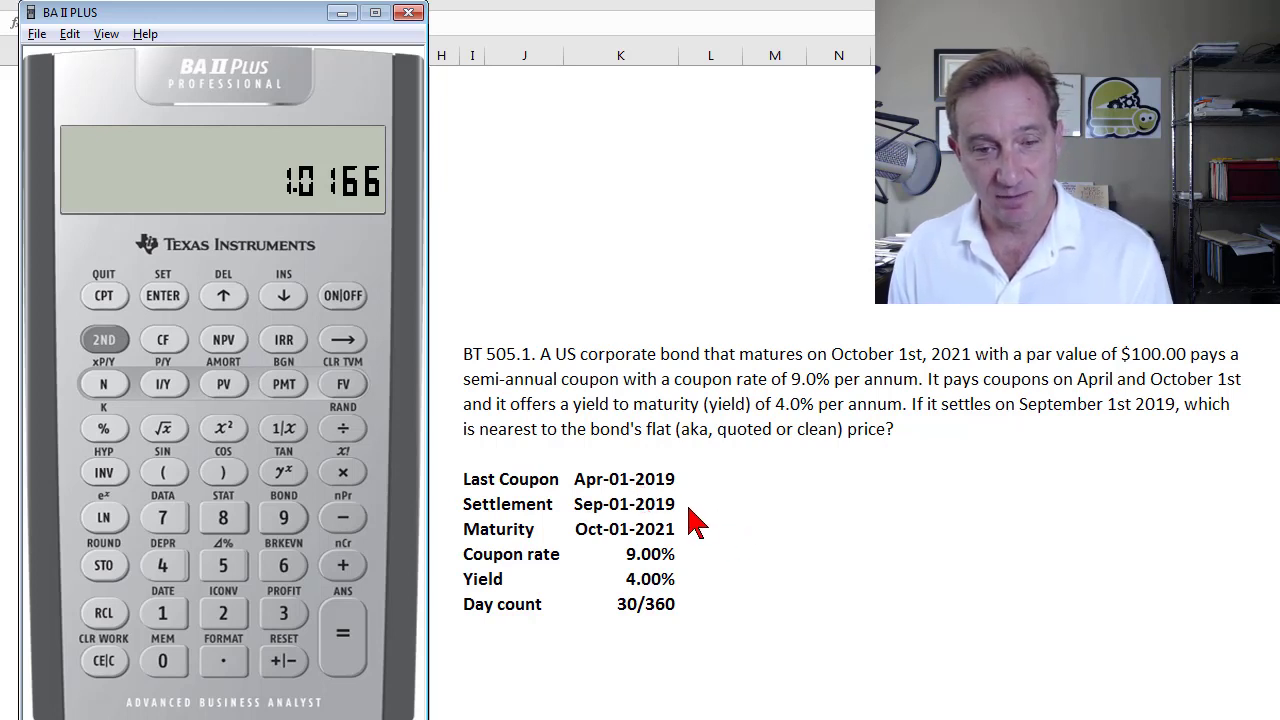
Multiply the compounding factor by the present value recalled from memory 1 to get the full price.
{"action": "left_click", "coordinate": [343, 472]}
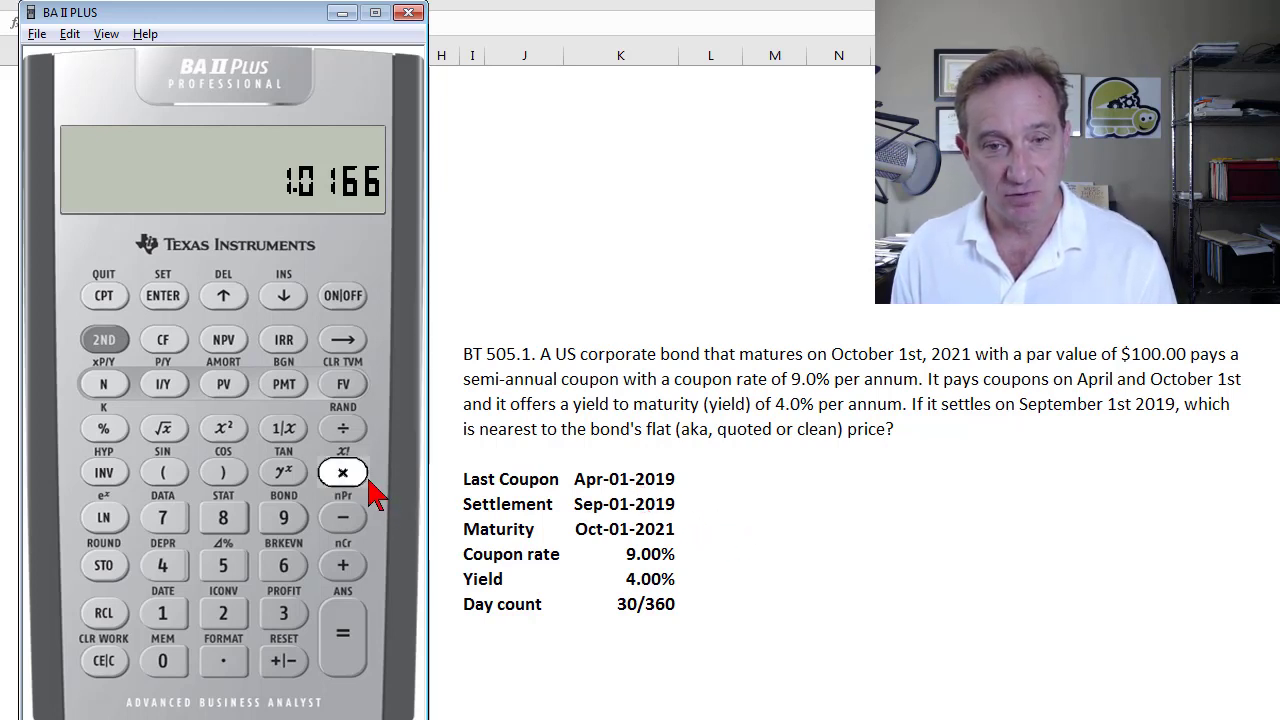
{"action": "left_click", "coordinate": [103, 615]}
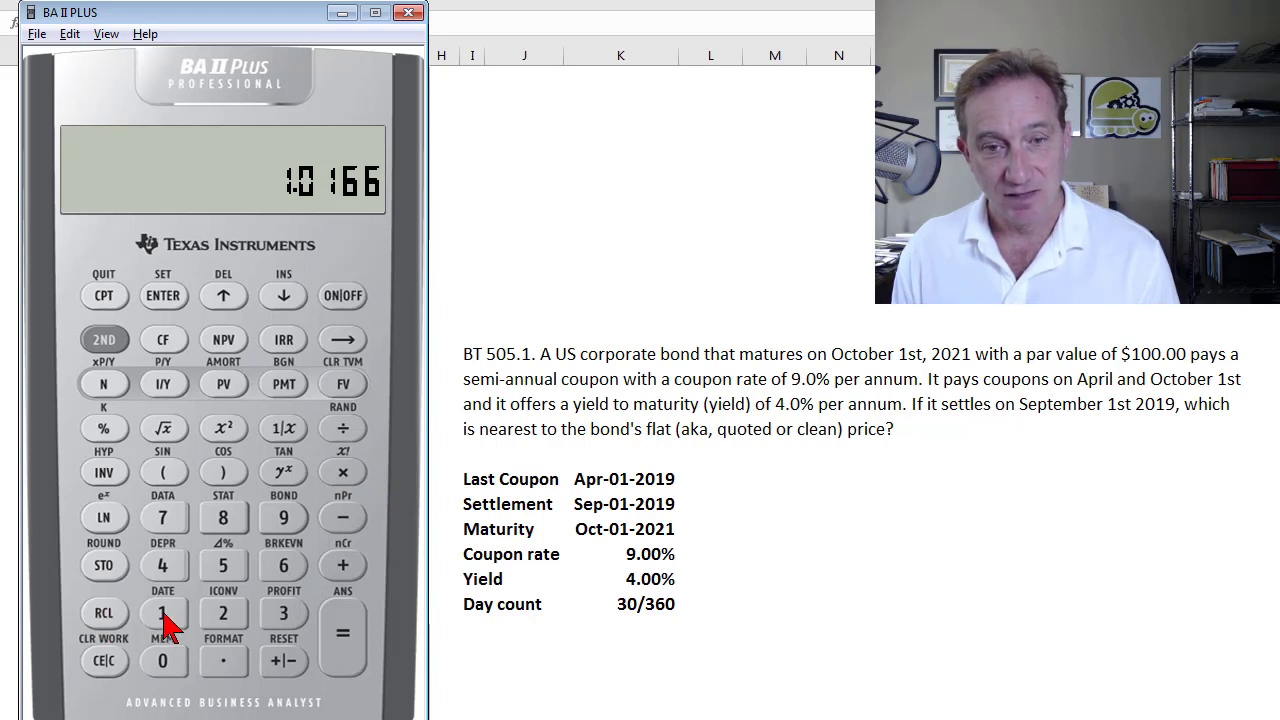
{"action": "left_click", "coordinate": [161, 618]}
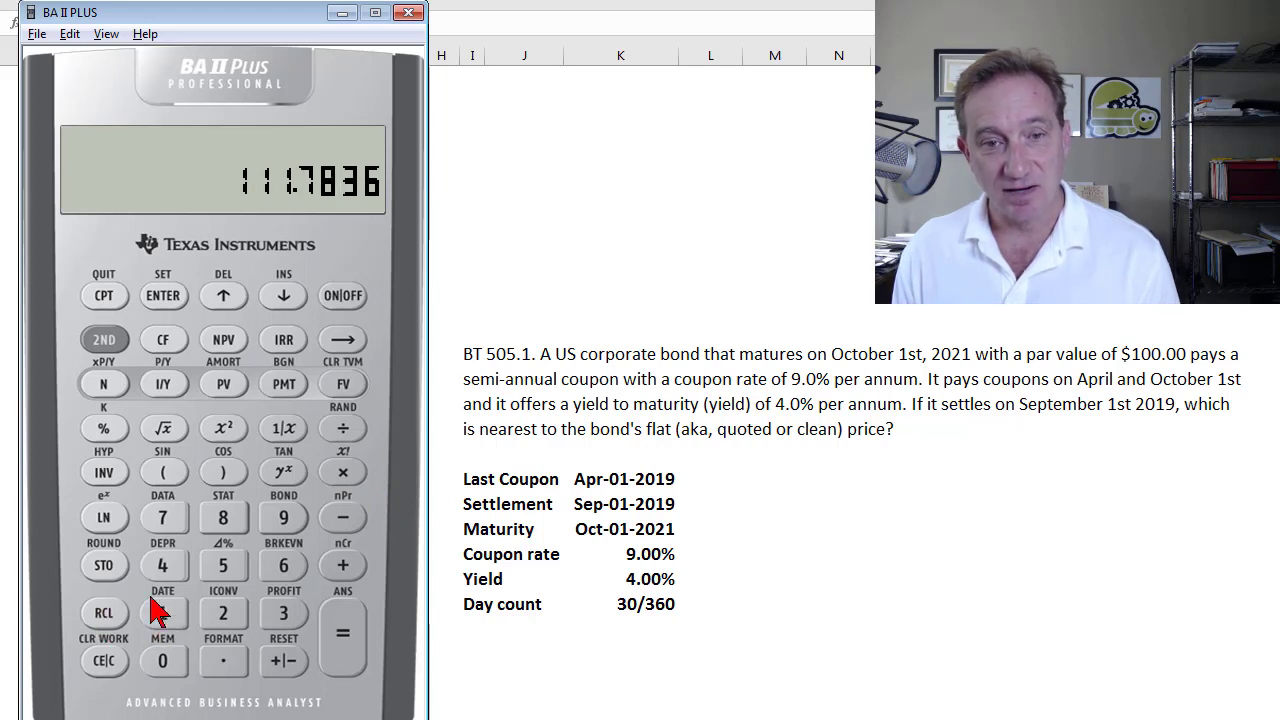
{"action": "left_click", "coordinate": [343, 634]}
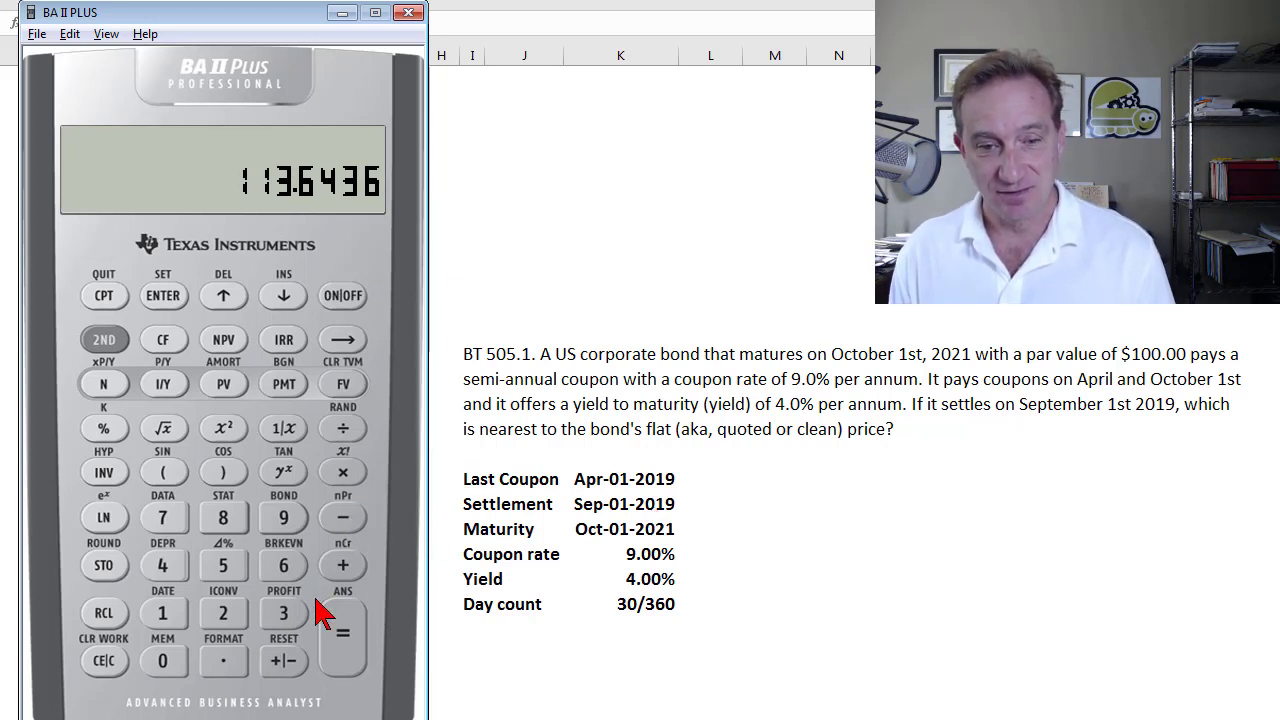
Subtract the accrued interest recalled from memory 2 from the full price to get the flat price.
{"action": "left_click", "coordinate": [104, 612]}
{"action": "left_click", "coordinate": [234, 620]}
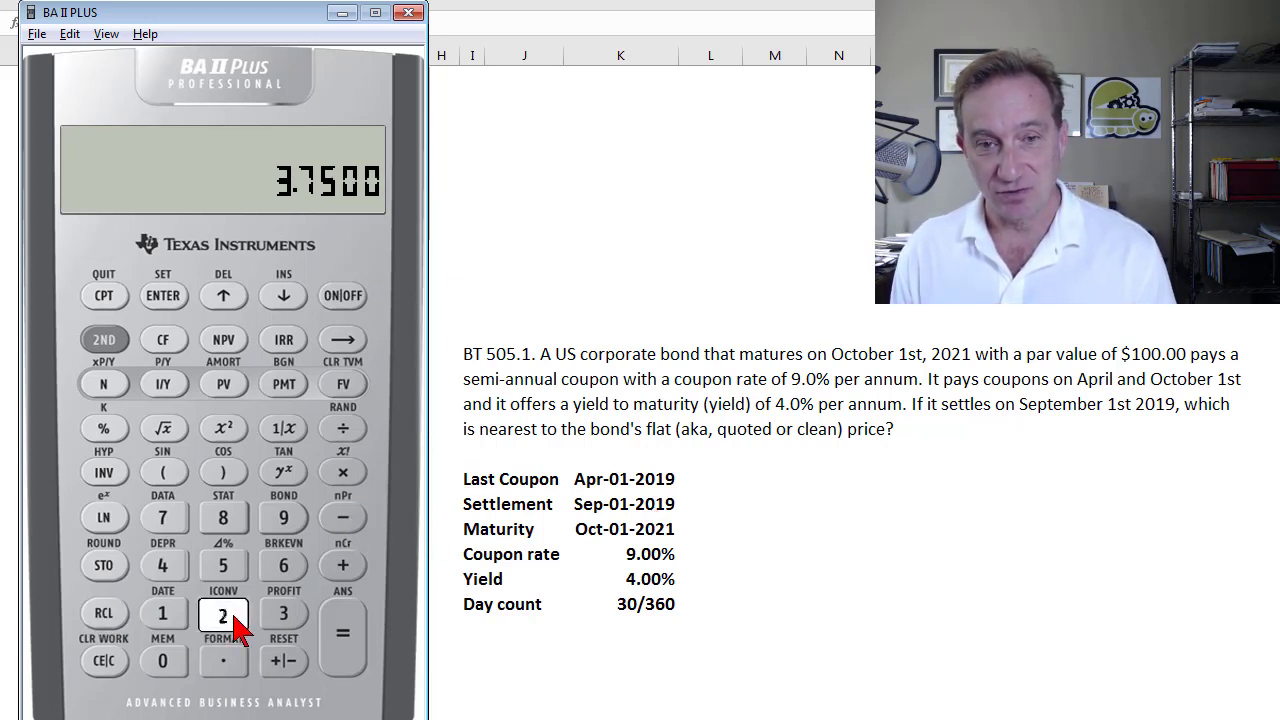
{"action": "left_click", "coordinate": [345, 650]}
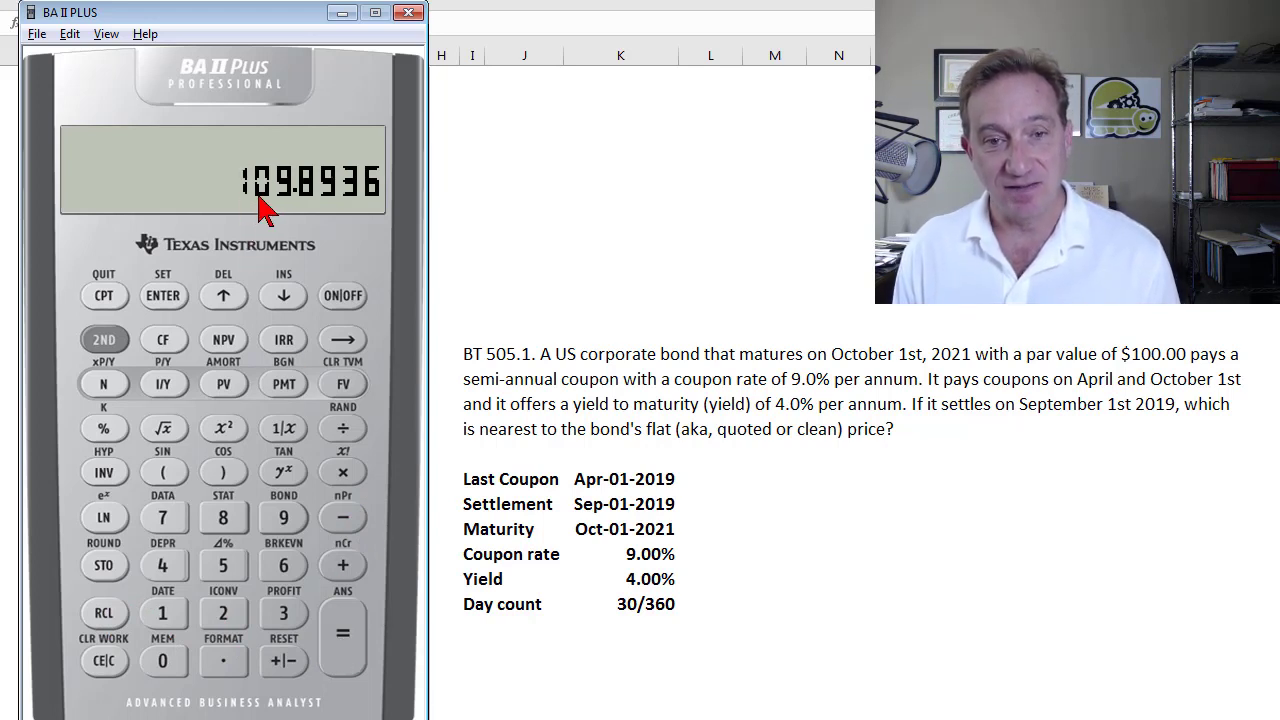